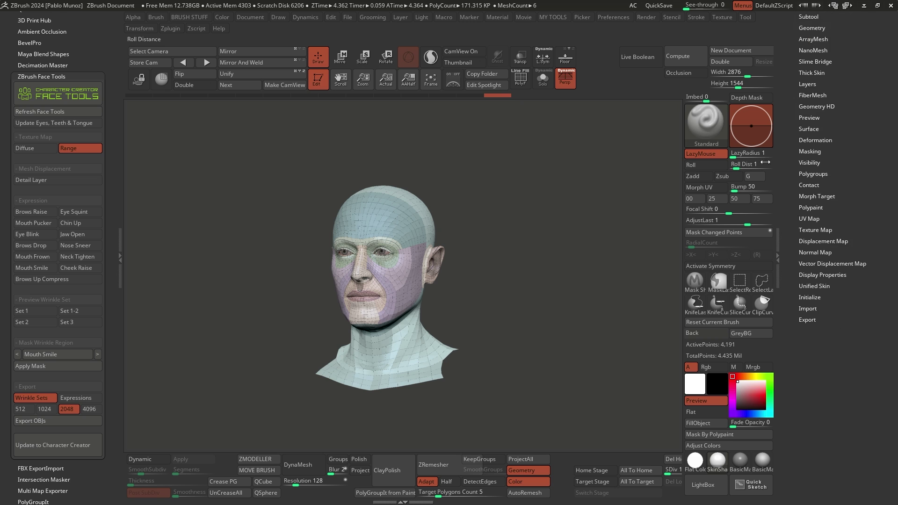
# - Scroll the right tray up to the Tool palette and rotate the head to a straight front view
pyautogui.scroll(3, 874, 100)
pyautogui.moveTo(563, 209); pyautogui.dragTo(563, 235)
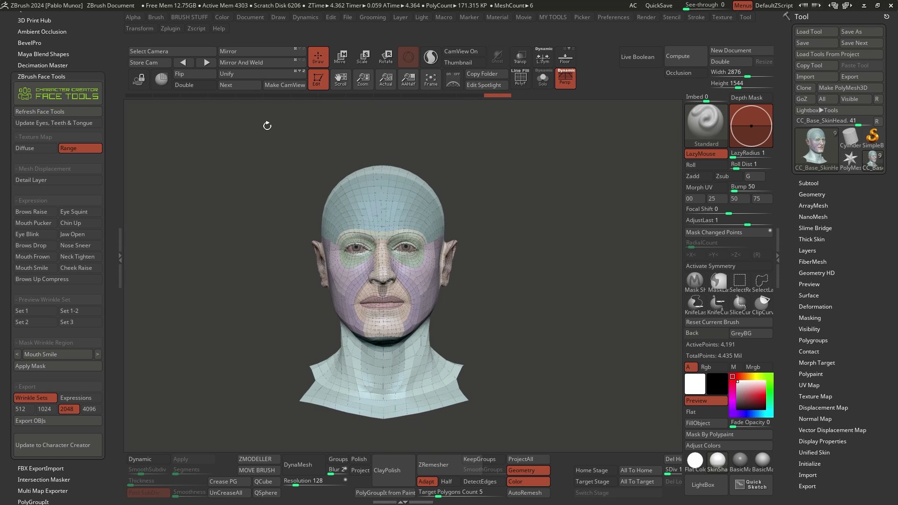
# - Restore the standard ZBrush interface via Preferences and zoom in on the head
pyautogui.click(613, 17)
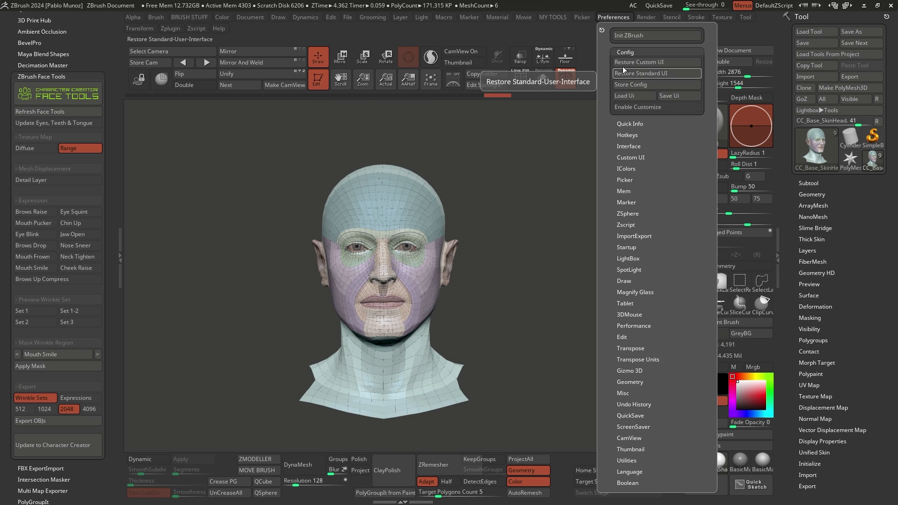
pyautogui.click(652, 72)
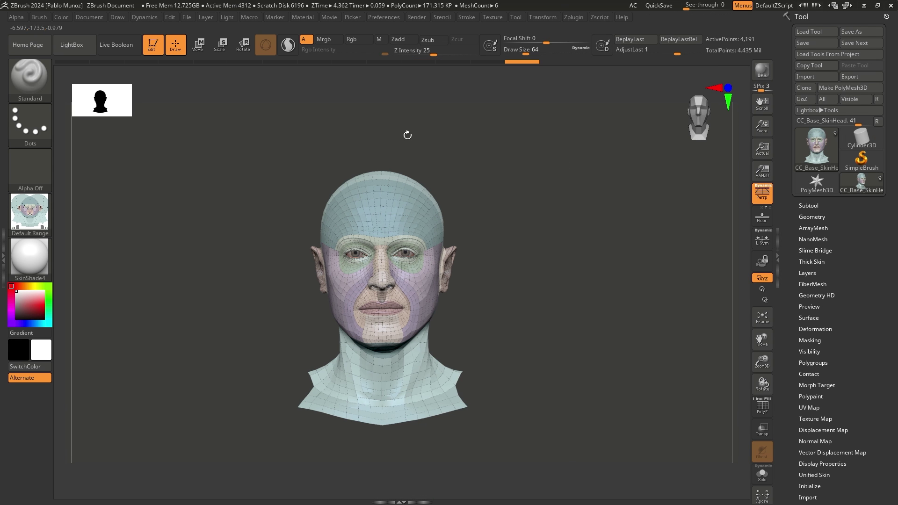
pyautogui.keyDown('alt'); pyautogui.moveTo(461, 140); pyautogui.dragTo(527, 234); pyautogui.keyUp('alt')
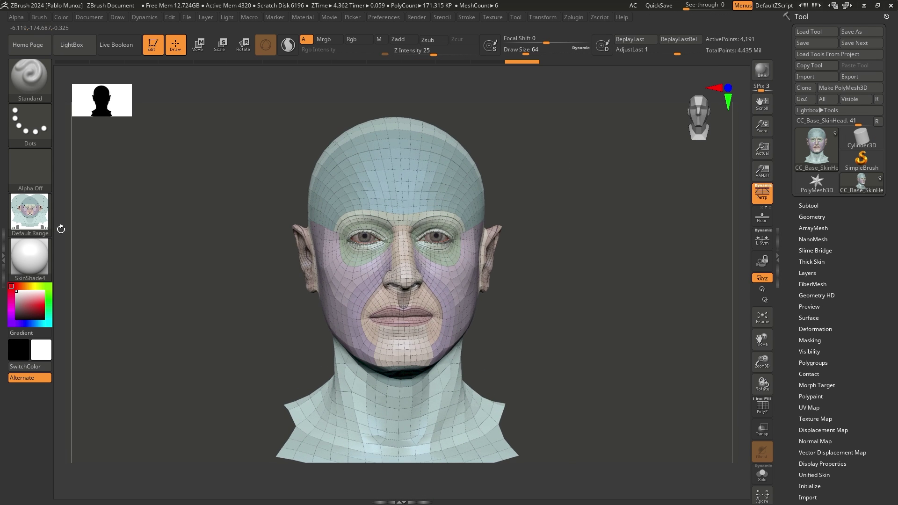
# - Briefly view the brush library, then dock the Zplugin palette in the left tray
pyautogui.click(6, 242)
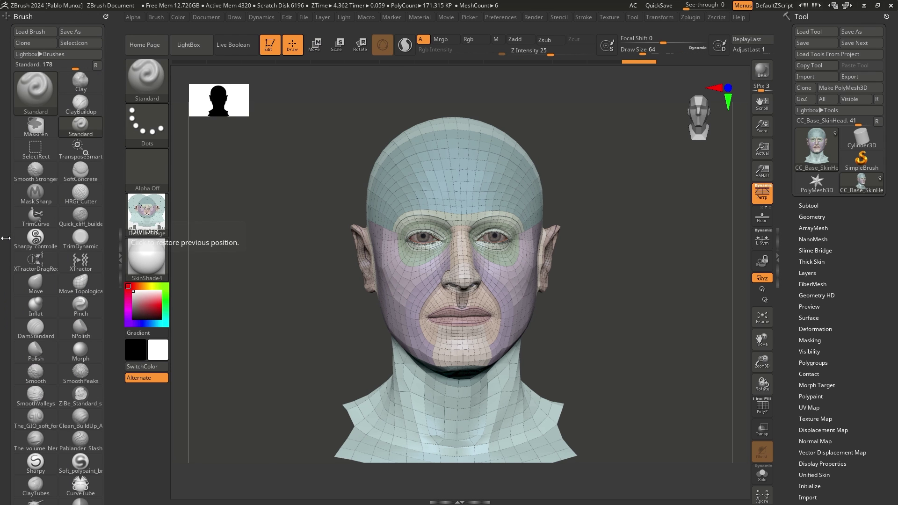
pyautogui.click(105, 17)
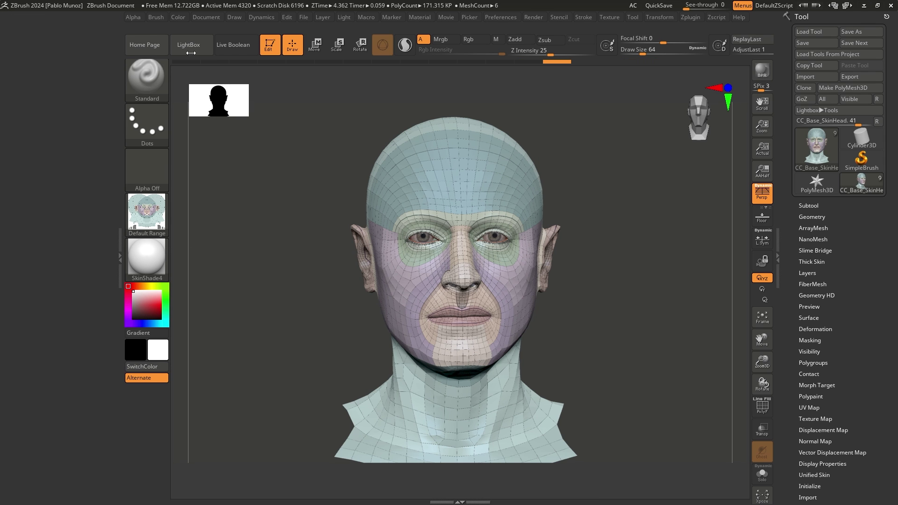
pyautogui.click(696, 19)
pyautogui.moveTo(686, 28); pyautogui.dragTo(45, 86)
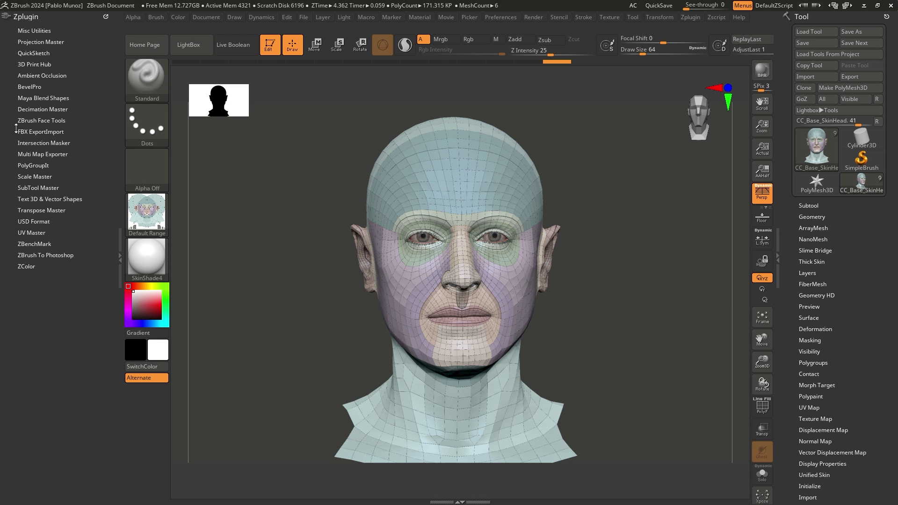
# - Expand ZBrush Face Tools in the docked Zplugin palette to show its expression, wrinkle and export options
pyautogui.click(44, 120)
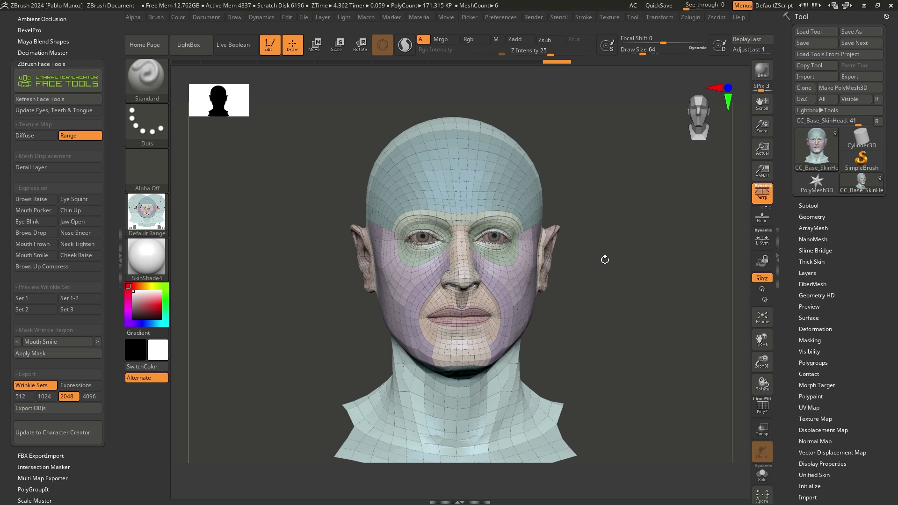
pyautogui.moveTo(604, 257); pyautogui.dragTo(529, 271)
pyautogui.moveTo(483, 189); pyautogui.dragTo(409, 280)
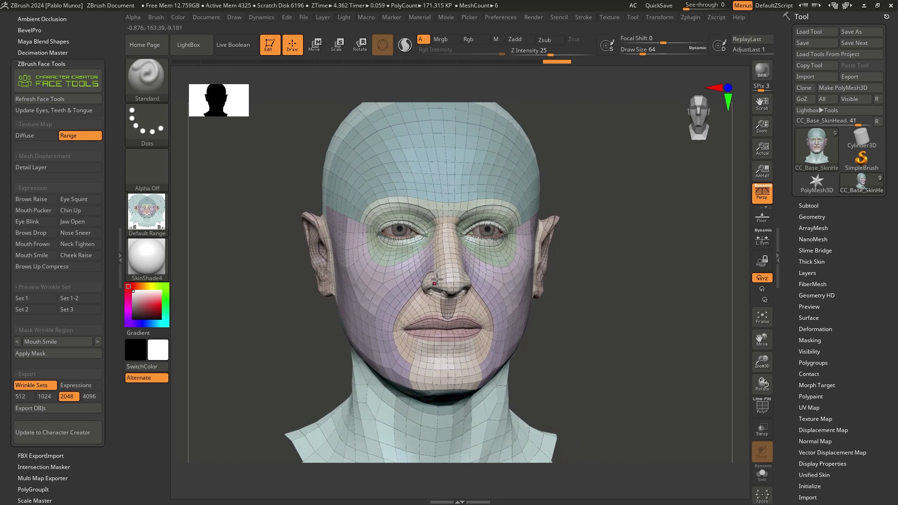
pyautogui.moveTo(337, 257)
pyautogui.mouseDown()
pyautogui.moveTo(381, 264)
pyautogui.moveTo(372, 271)
pyautogui.mouseUp()
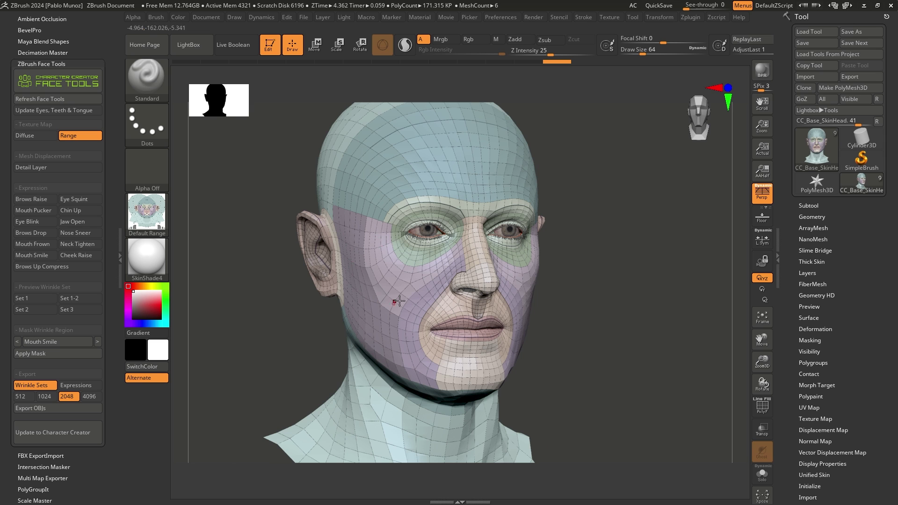
pyautogui.moveTo(453, 264); pyautogui.dragTo(459, 287)
pyautogui.moveTo(459, 286); pyautogui.dragTo(469, 277, button='right')
pyautogui.keyDown('ctrl'); pyautogui.moveTo(470, 277); pyautogui.dragTo(451, 234, button='right'); pyautogui.keyUp('ctrl')
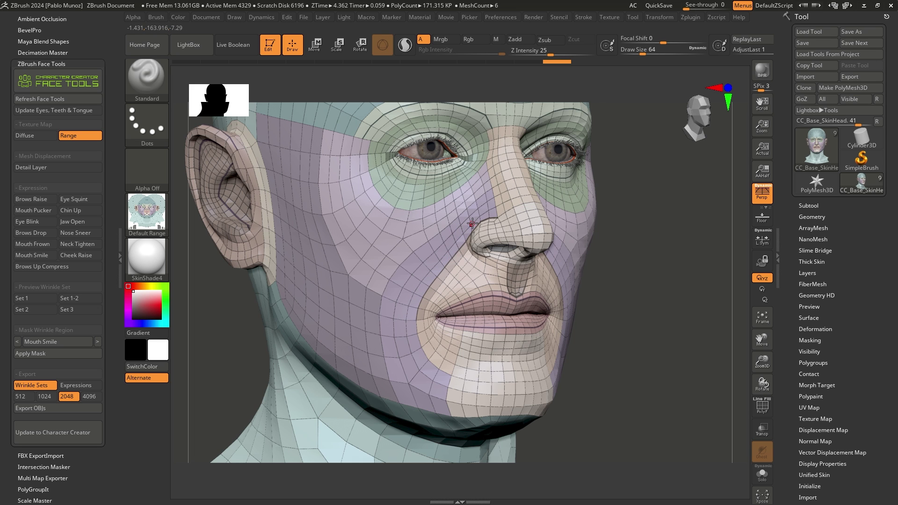
pyautogui.moveTo(445, 270); pyautogui.dragTo(449, 268, button='right')
pyautogui.keyDown('ctrl'); pyautogui.moveTo(449, 267); pyautogui.dragTo(515, 145, button='right'); pyautogui.keyUp('ctrl')
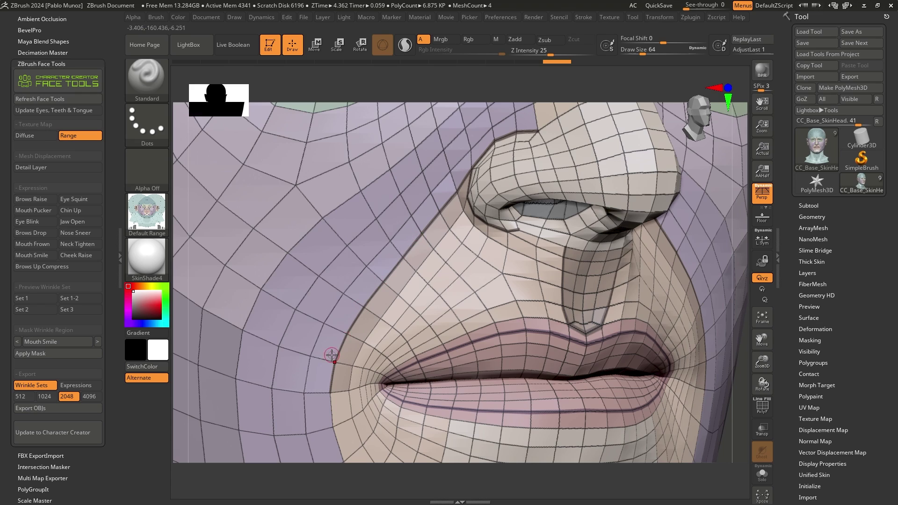
pyautogui.press('f')
pyautogui.moveTo(434, 289); pyautogui.dragTo(418, 182, button='right')
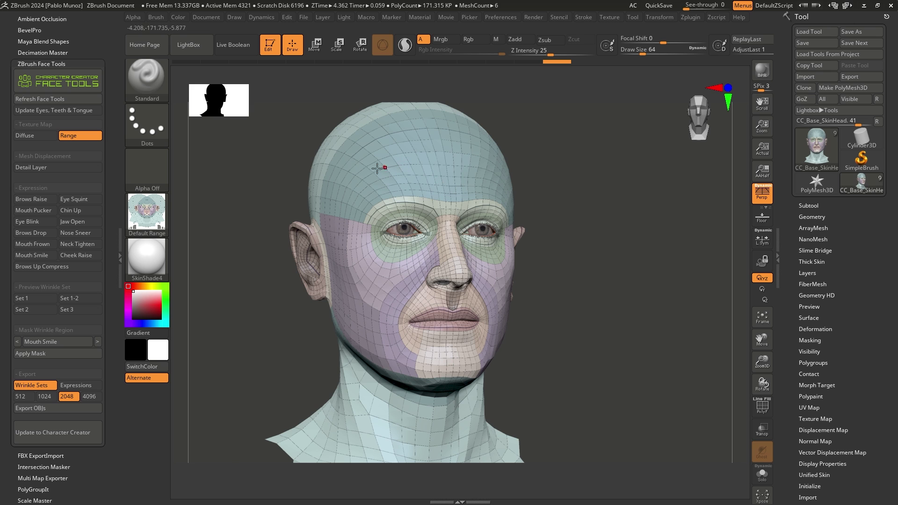
pyautogui.moveTo(602, 300); pyautogui.dragTo(572, 294)
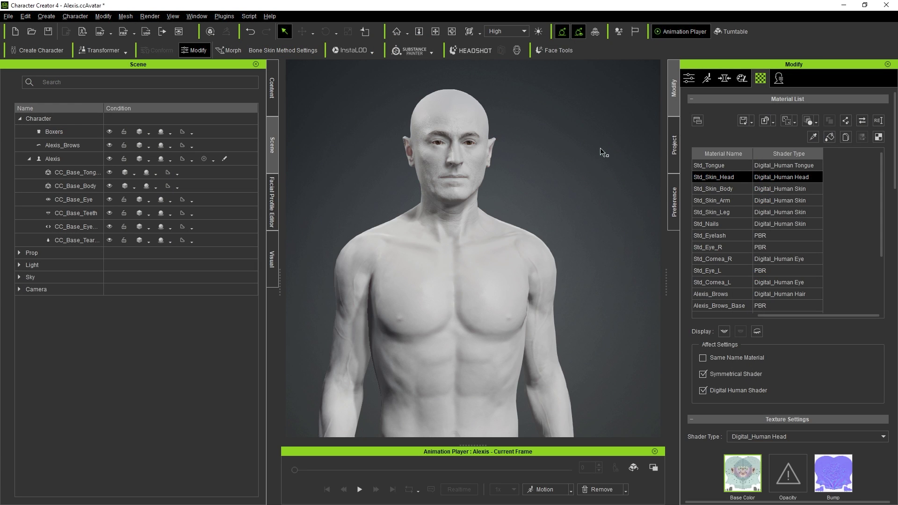
# - Orbit the head through three-quarter and profile views back to front, then scroll the Modify panel up
pyautogui.scroll(10, 515, 211)
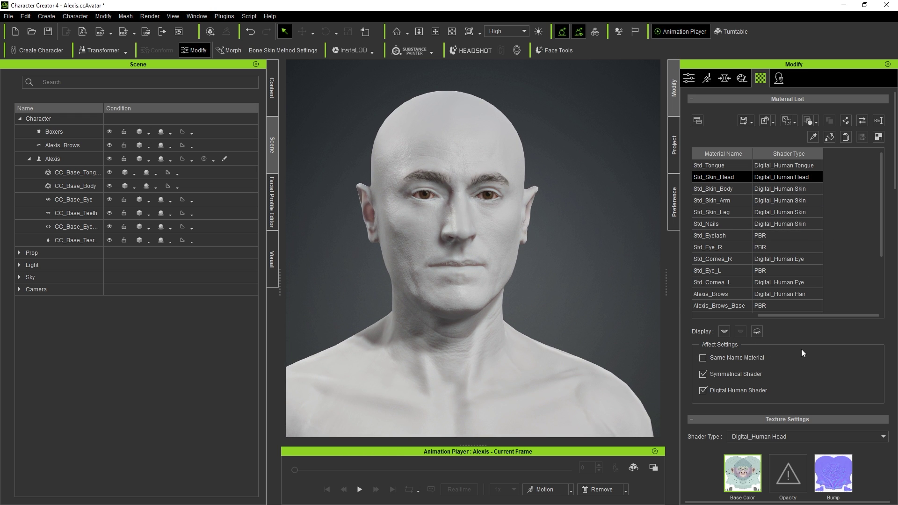
pyautogui.scroll(-5, 801, 351)
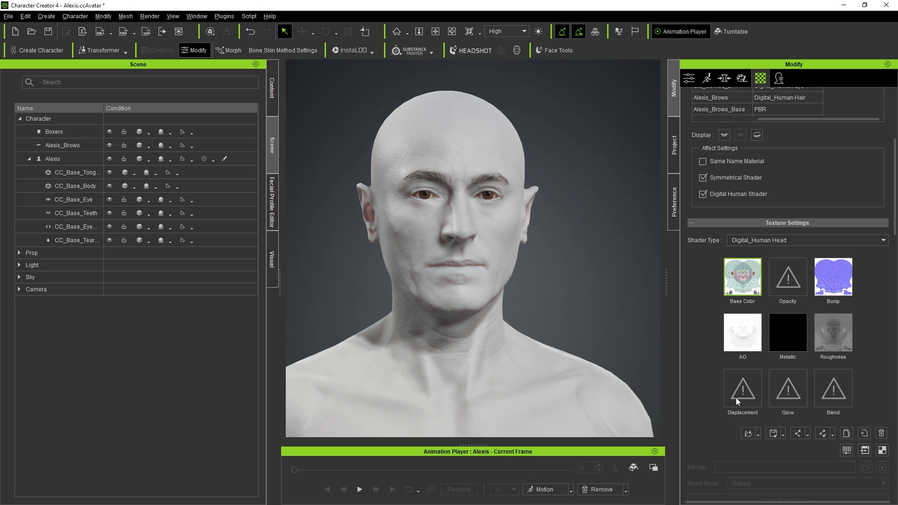
pyautogui.scroll(-5, 737, 304)
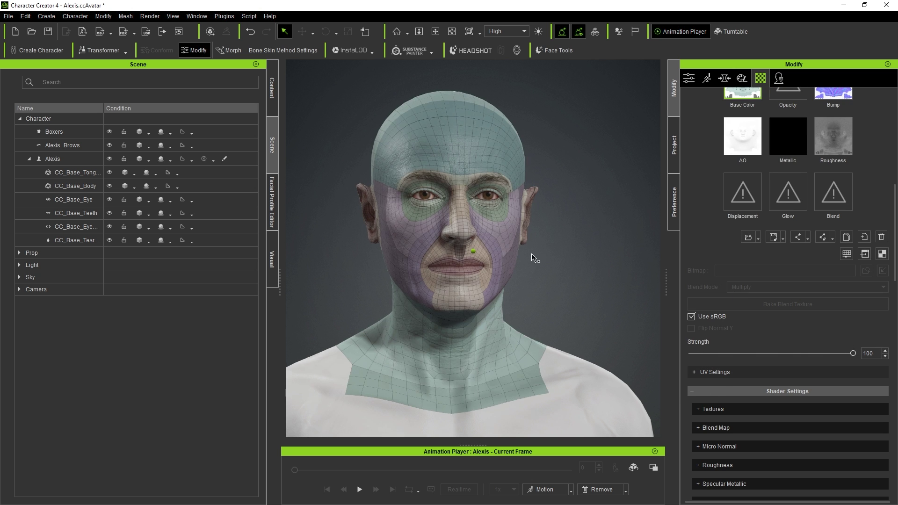
pyautogui.moveTo(624, 278); pyautogui.dragTo(607, 288, button='right')
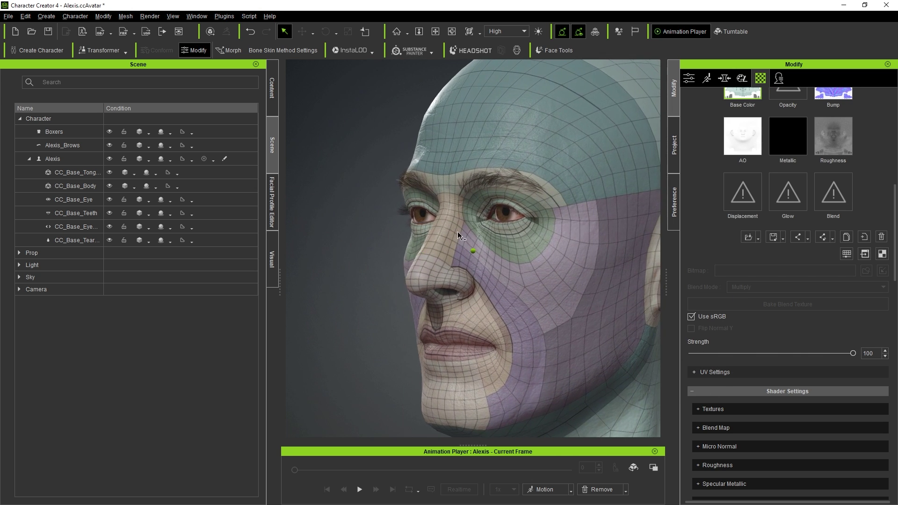
pyautogui.moveTo(457, 232); pyautogui.dragTo(526, 267, button='right')
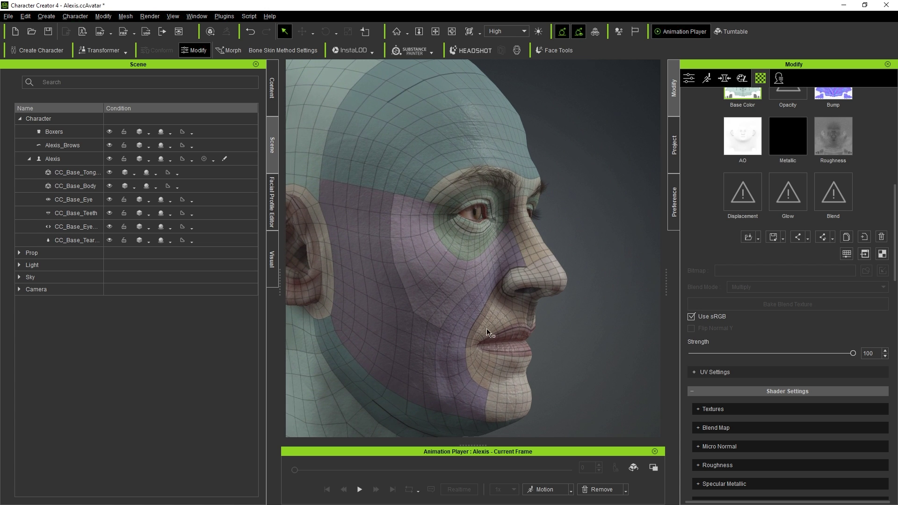
pyautogui.moveTo(487, 332); pyautogui.dragTo(533, 228, button='right')
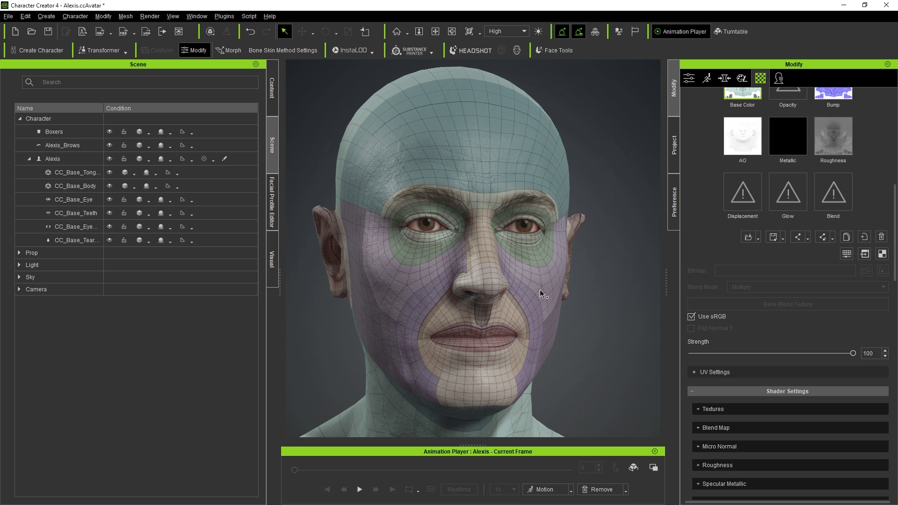
pyautogui.scroll(5, 734, 151)
# - Open the Edit Facial editor from the Motion tab
pyautogui.click(707, 78)
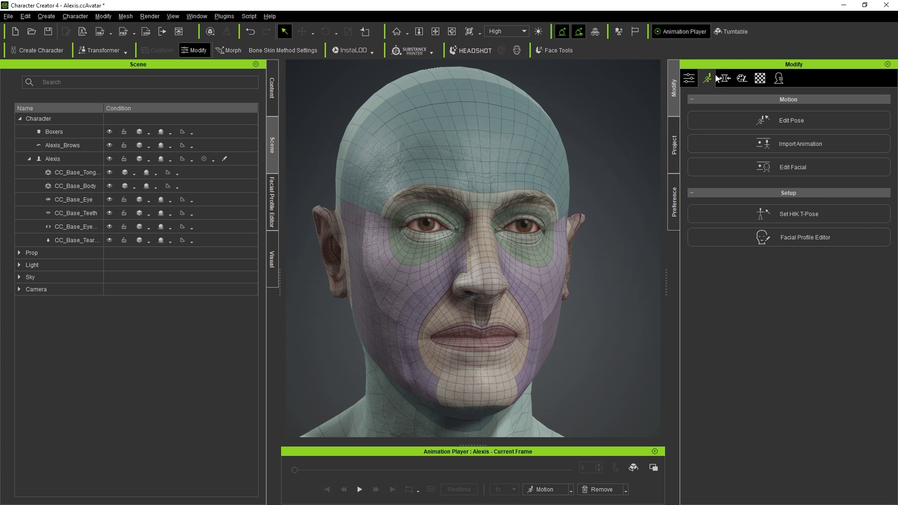
pyautogui.click(724, 78)
pyautogui.click(707, 78)
pyautogui.click(791, 166)
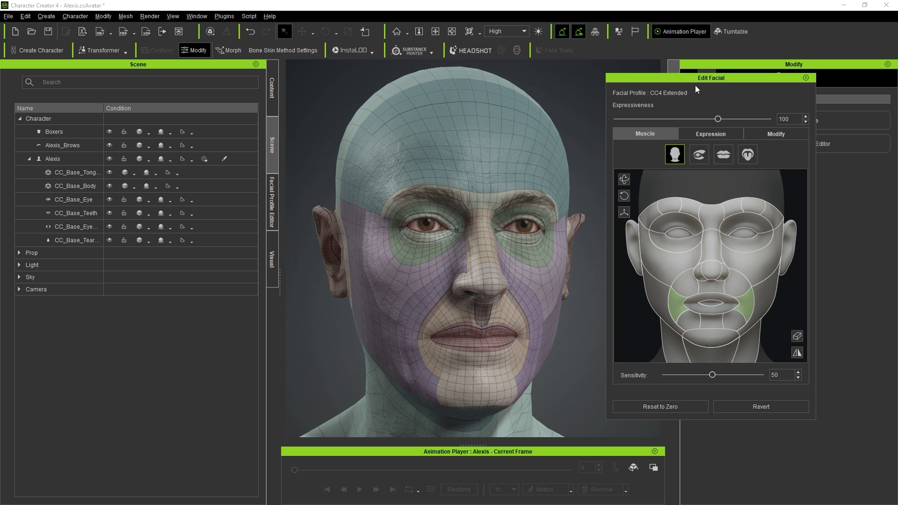
pyautogui.moveTo(695, 79); pyautogui.dragTo(694, 78)
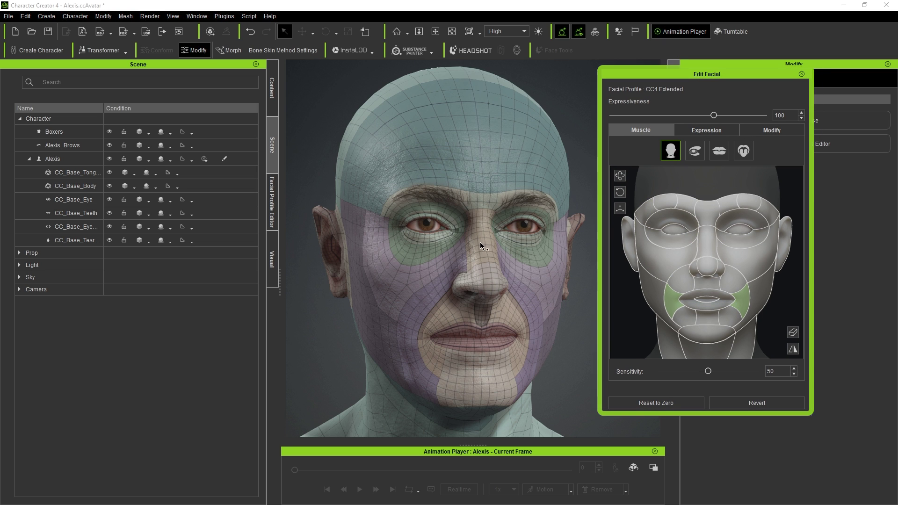
# - Raise the cheek muscles into a broad smile and orbit around the nose and lips
pyautogui.moveTo(494, 266); pyautogui.dragTo(642, 284, button='right')
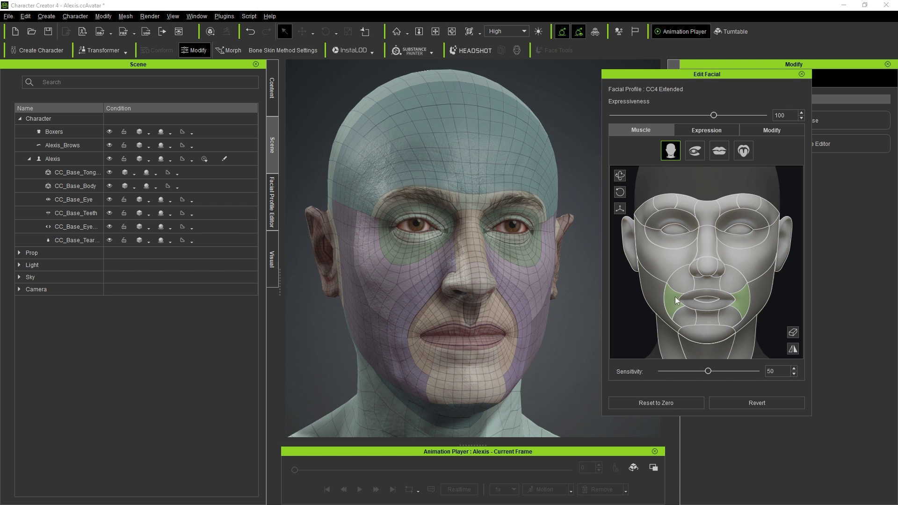
pyautogui.moveTo(670, 299)
pyautogui.mouseDown()
pyautogui.moveTo(667, 290)
pyautogui.moveTo(670, 299)
pyautogui.mouseUp()
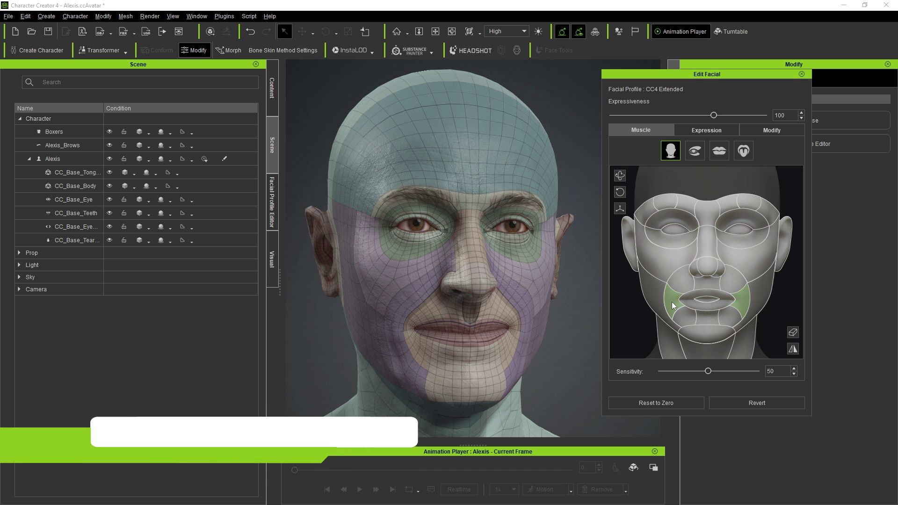
pyautogui.moveTo(672, 302); pyautogui.dragTo(664, 249, button='middle')
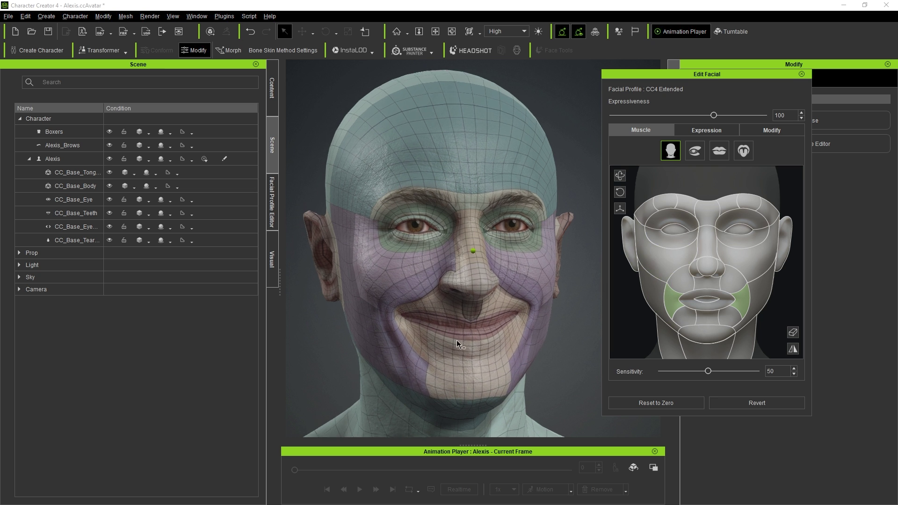
pyautogui.scroll(5, 457, 340)
pyautogui.moveTo(452, 317); pyautogui.dragTo(460, 196, button='right')
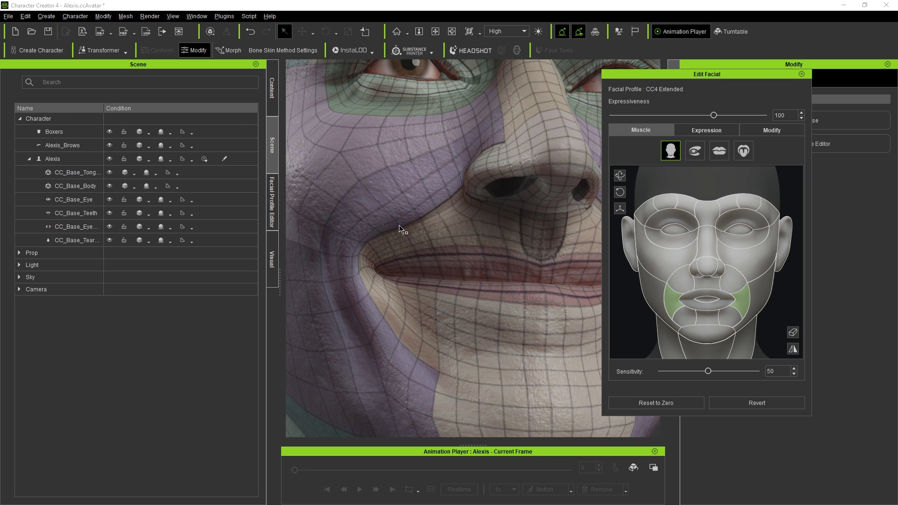
pyautogui.moveTo(365, 252); pyautogui.dragTo(376, 296, button='right')
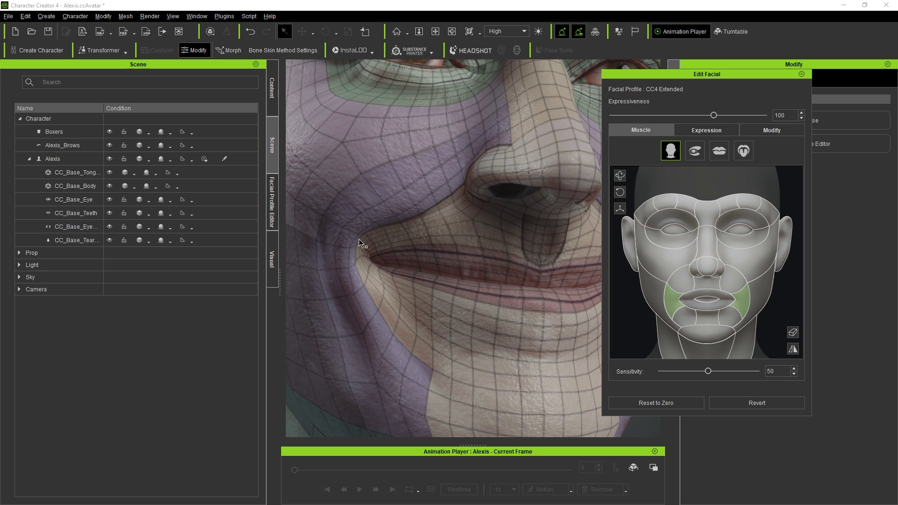
pyautogui.moveTo(438, 251); pyautogui.dragTo(465, 217, button='right')
pyautogui.moveTo(445, 219); pyautogui.dragTo(405, 231, button='right')
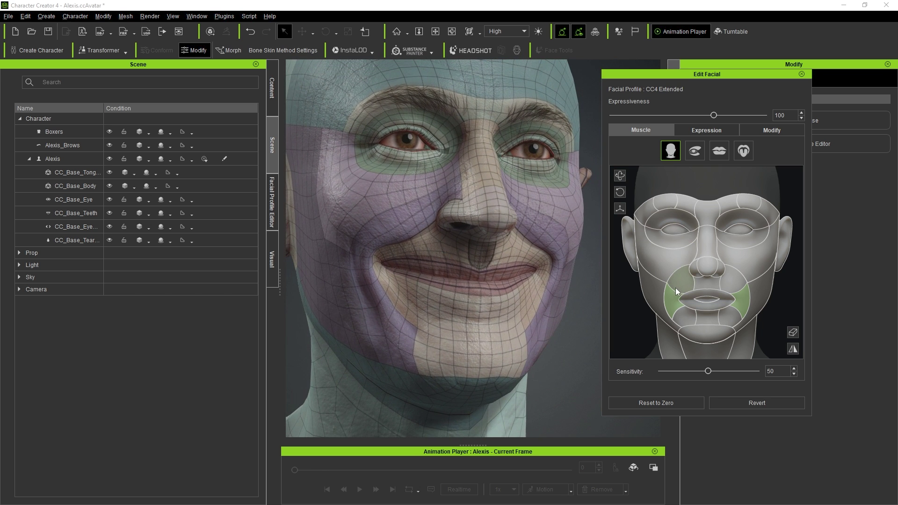
# - Drag the mouth corners down into a deep frown, check it frontally, and clear the selection
pyautogui.moveTo(676, 288); pyautogui.dragTo(665, 358)
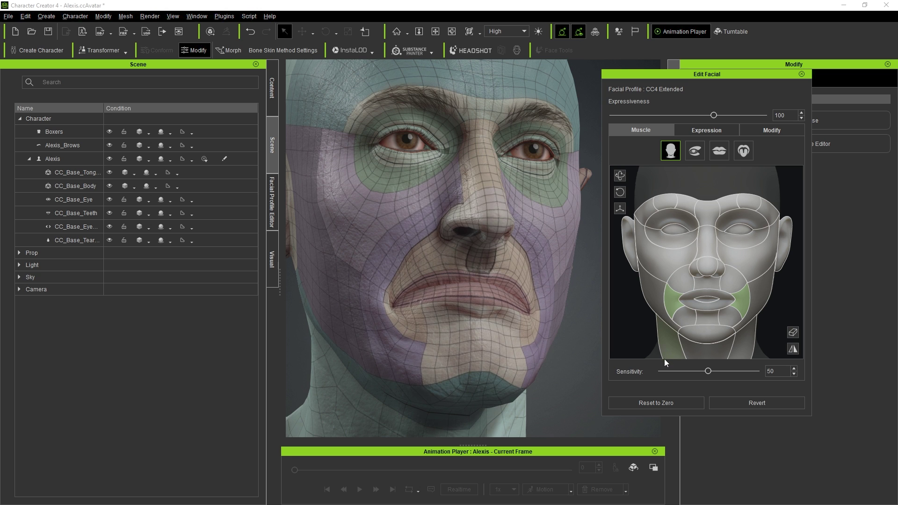
pyautogui.moveTo(594, 360); pyautogui.dragTo(481, 310, button='right')
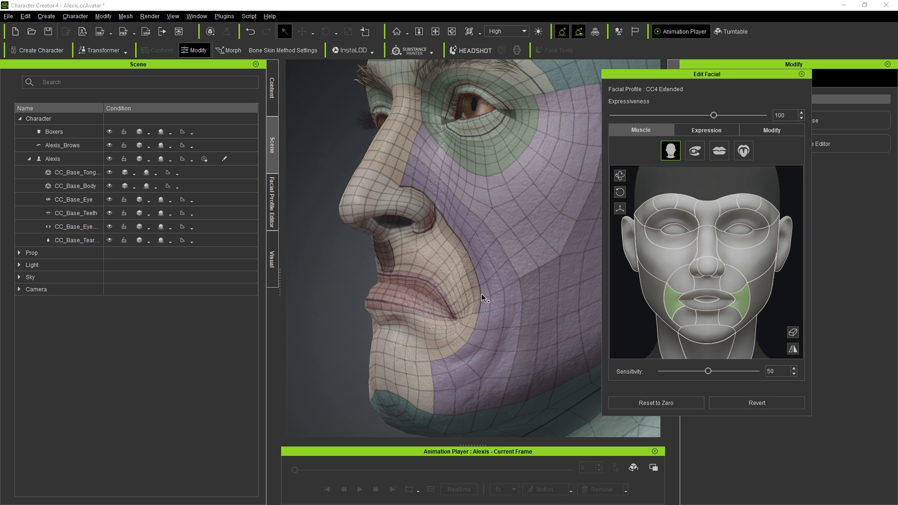
pyautogui.moveTo(489, 343)
pyautogui.mouseDown(button='right')
pyautogui.moveTo(504, 312)
pyautogui.moveTo(493, 335)
pyautogui.mouseUp(button='right')
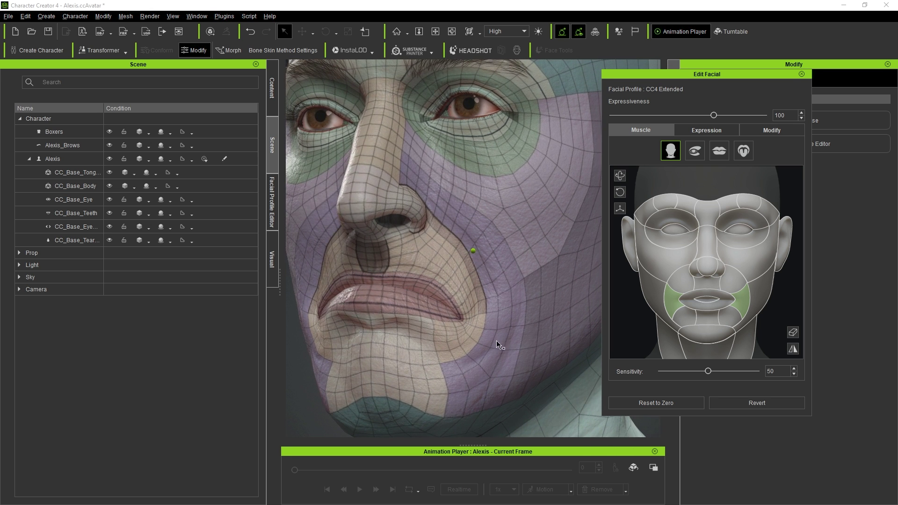
pyautogui.scroll(-4, 496, 327)
pyautogui.moveTo(448, 233)
pyautogui.mouseDown(button='right')
pyautogui.moveTo(491, 274)
pyautogui.moveTo(457, 233)
pyautogui.moveTo(514, 230)
pyautogui.mouseUp(button='right')
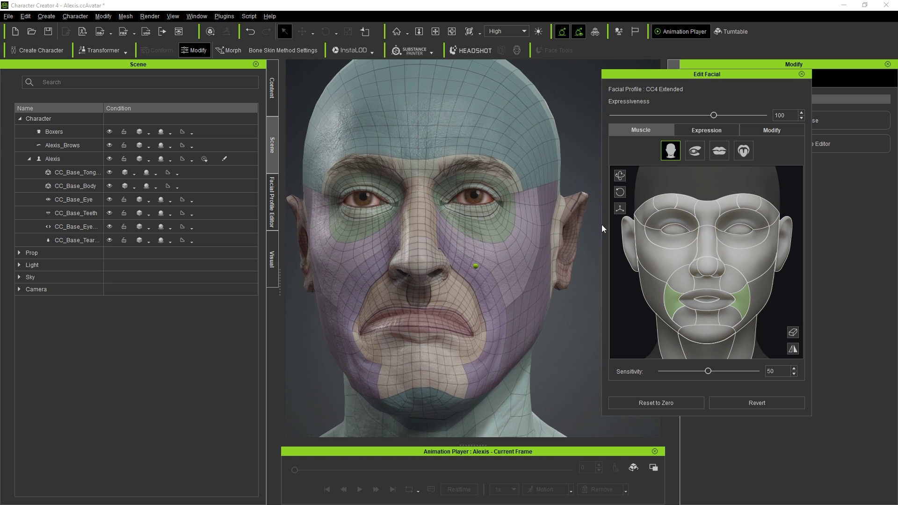
pyautogui.click(794, 333)
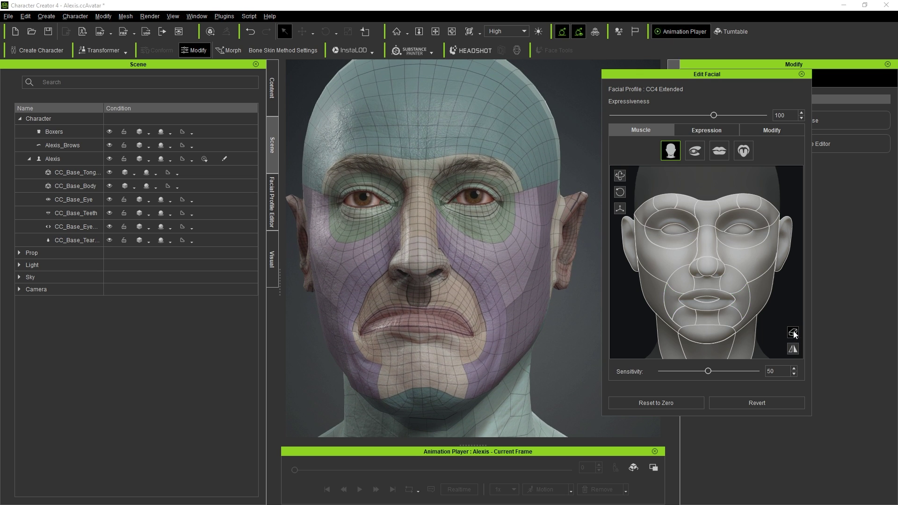
# - Reset the face to neutral, then raise and lower the forehead muscle to wrinkle and smooth it
pyautogui.click(658, 401)
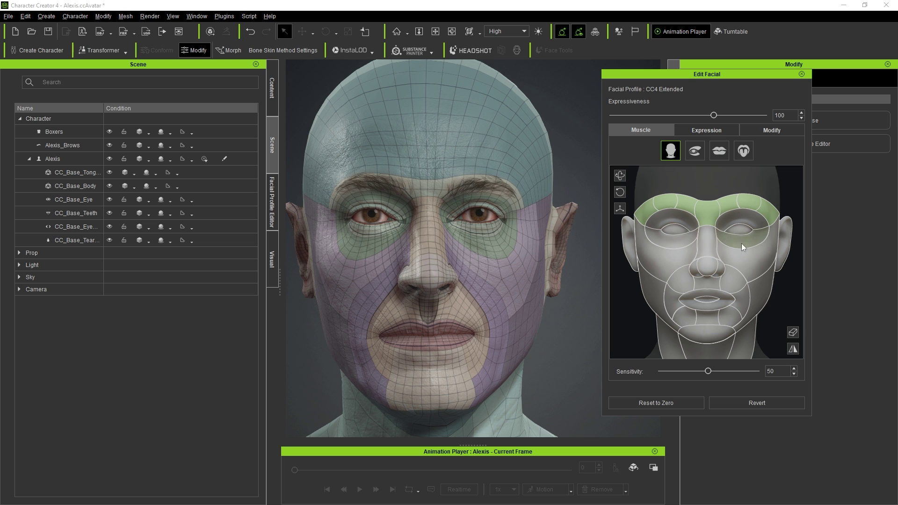
pyautogui.moveTo(711, 242); pyautogui.dragTo(711, 223)
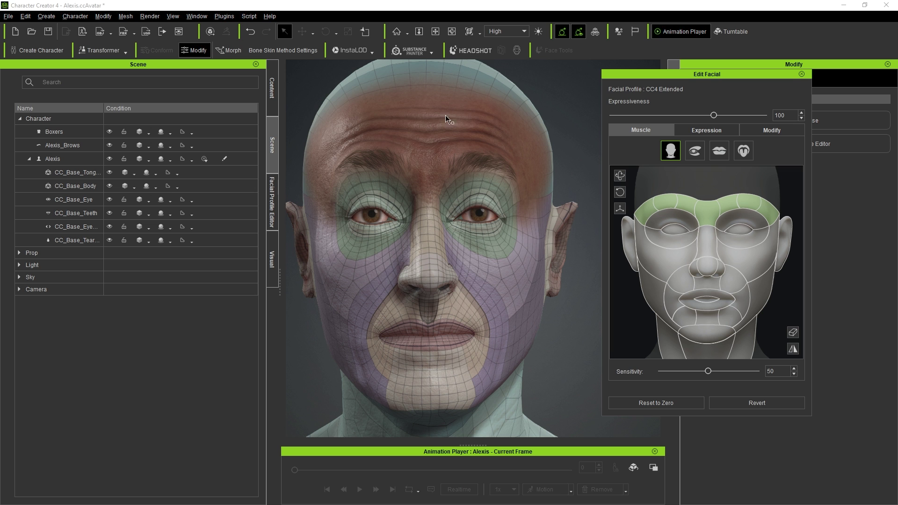
pyautogui.moveTo(437, 143); pyautogui.dragTo(492, 143)
pyautogui.scroll(2, 491, 143)
pyautogui.moveTo(711, 225); pyautogui.dragTo(712, 249)
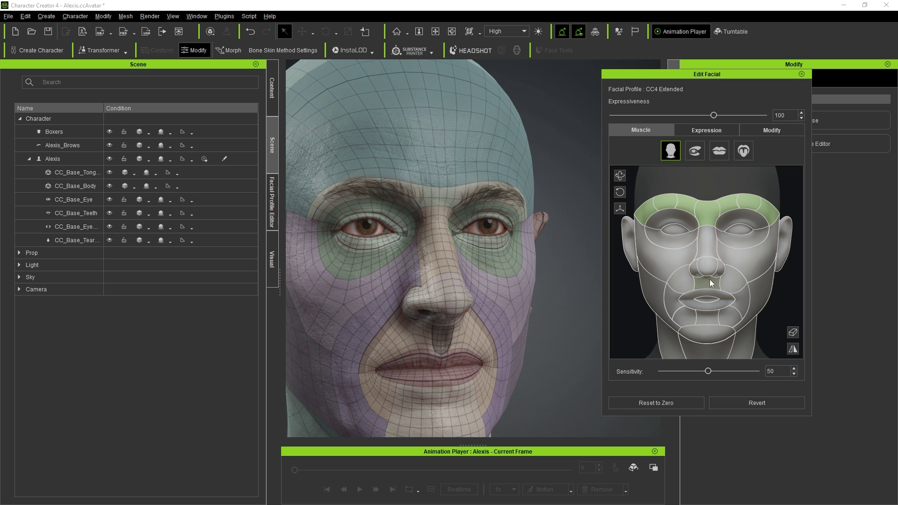
# - Select the cheek region and orbit the head through ear, frontal and three-quarter views
pyautogui.click(762, 253)
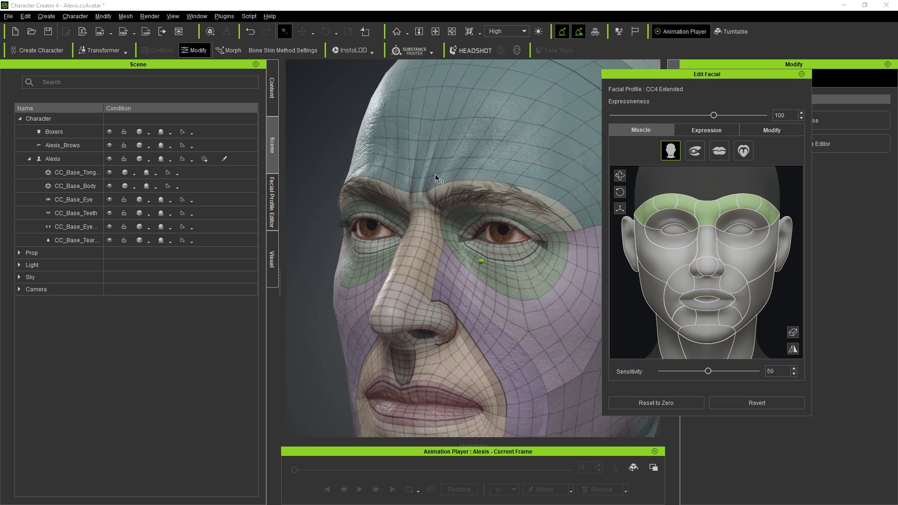
pyautogui.scroll(5, 435, 174)
pyautogui.scroll(-8, 461, 200)
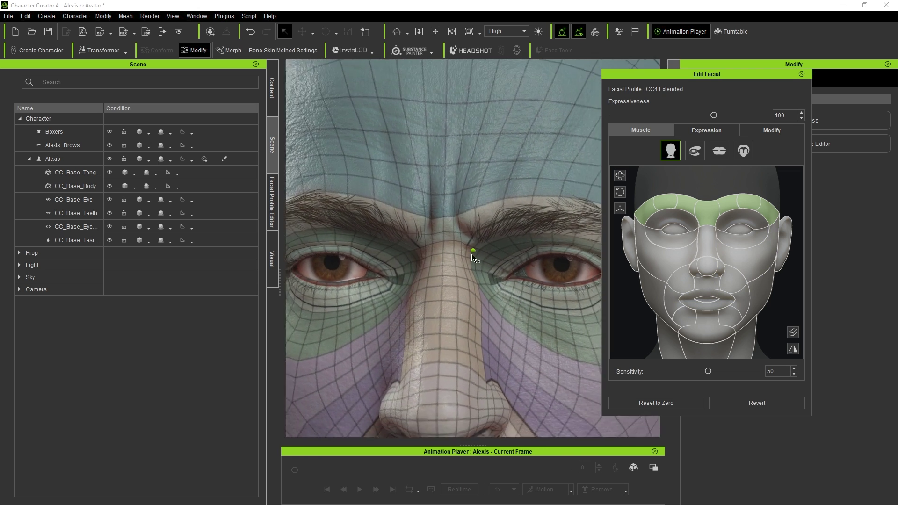
pyautogui.scroll(-2, 469, 213)
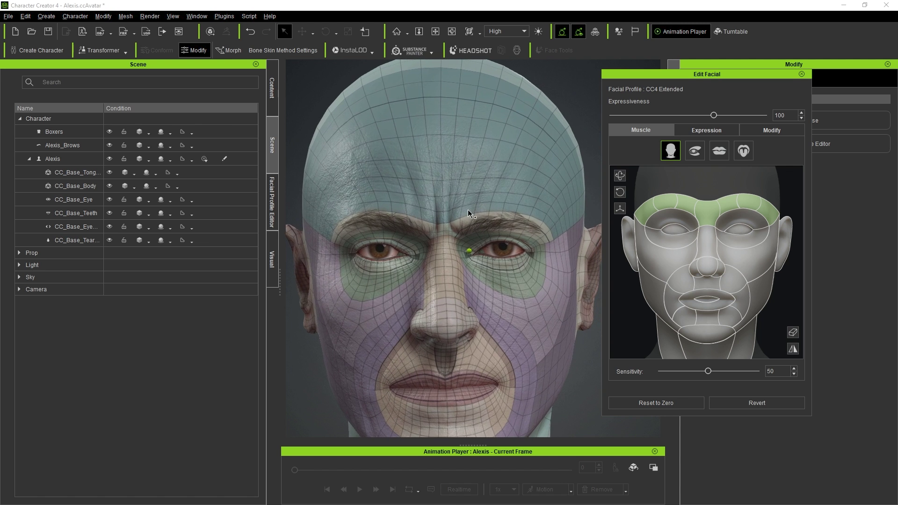
pyautogui.scroll(-1, 477, 189)
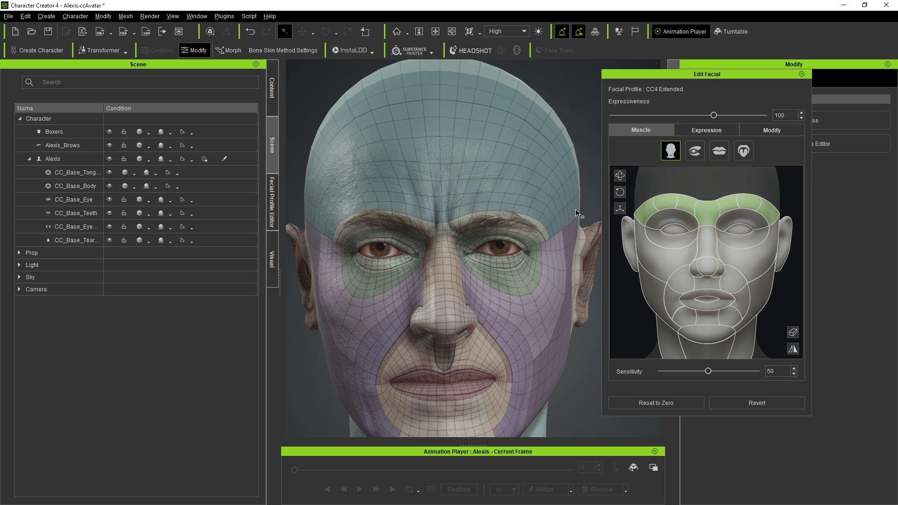
pyautogui.scroll(-1, 532, 251)
pyautogui.moveTo(529, 203); pyautogui.dragTo(482, 115, button='right')
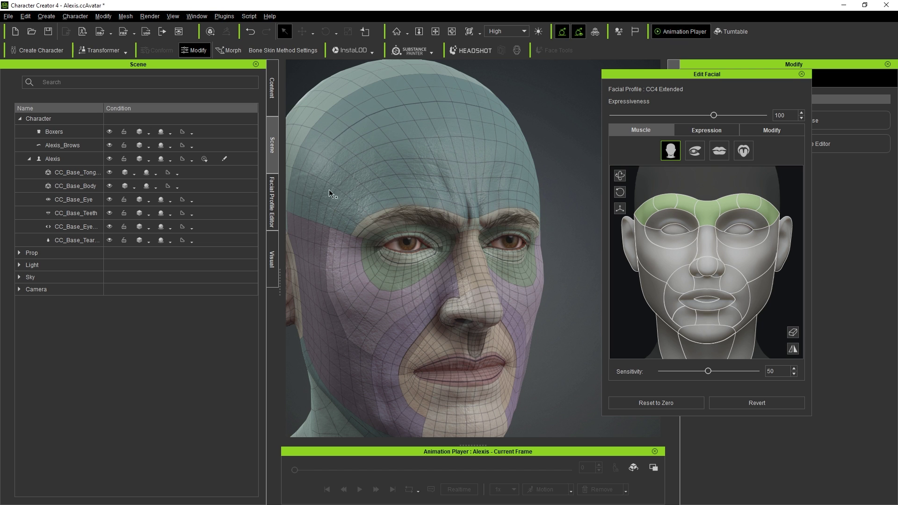
pyautogui.scroll(-3, 436, 216)
pyautogui.moveTo(436, 216); pyautogui.dragTo(439, 236, button='right')
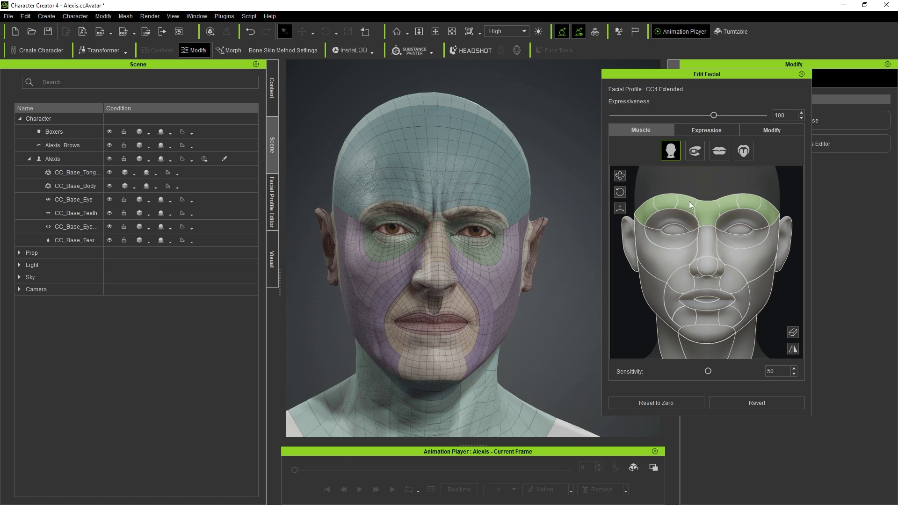
pyautogui.moveTo(499, 254); pyautogui.dragTo(493, 234, button='right')
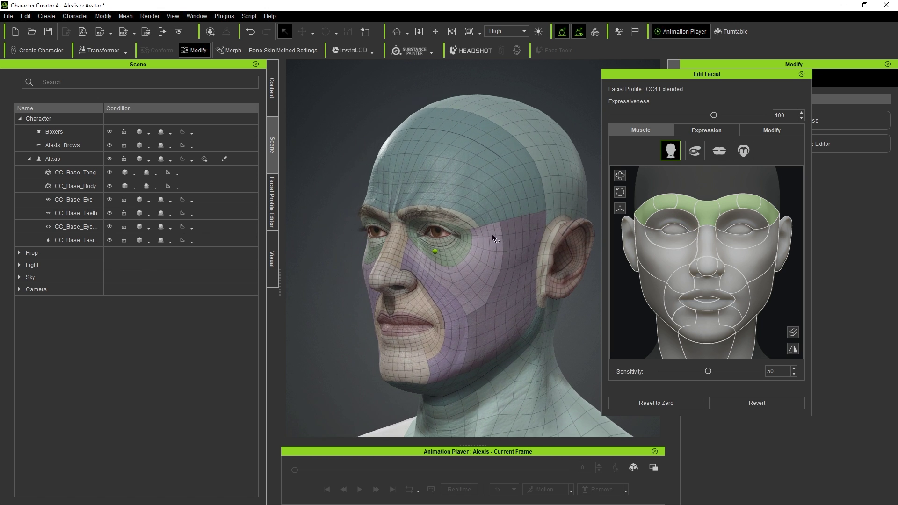
pyautogui.moveTo(470, 300); pyautogui.dragTo(402, 283, button='right')
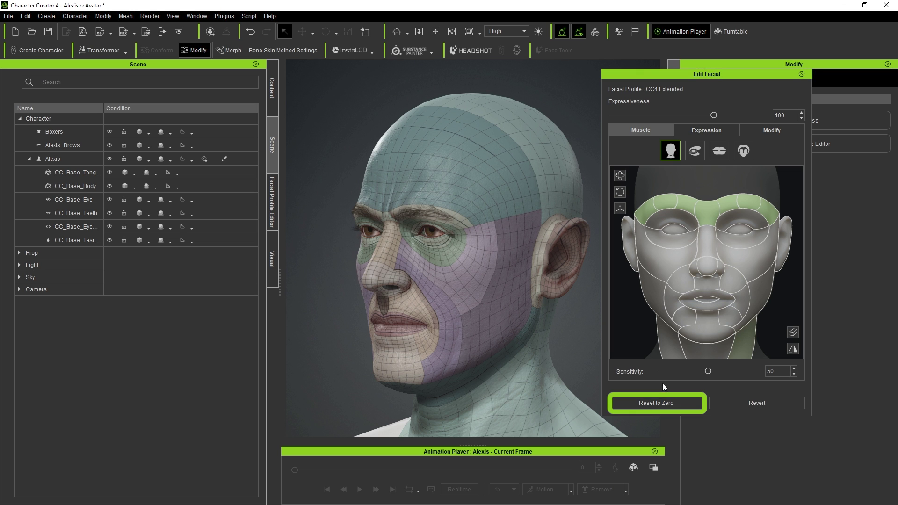
# - Reset the face, pull the mouth corners up into a broad smile, and place a blank PureRef window
pyautogui.click(663, 401)
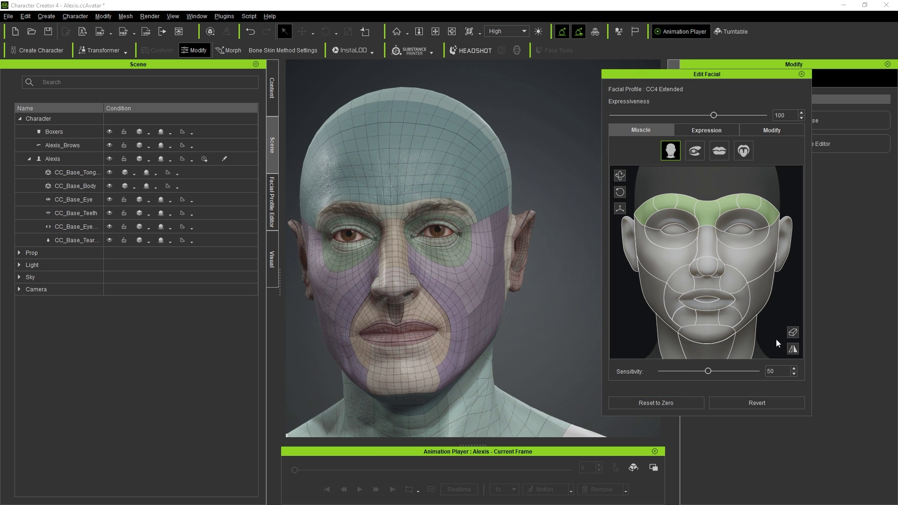
pyautogui.click(793, 334)
pyautogui.click(793, 334)
pyautogui.click(678, 301)
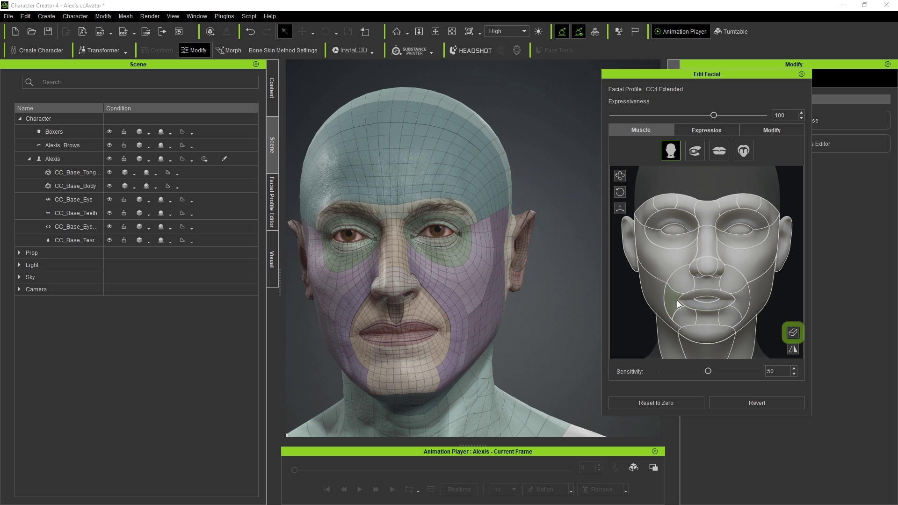
pyautogui.moveTo(746, 302); pyautogui.dragTo(741, 268)
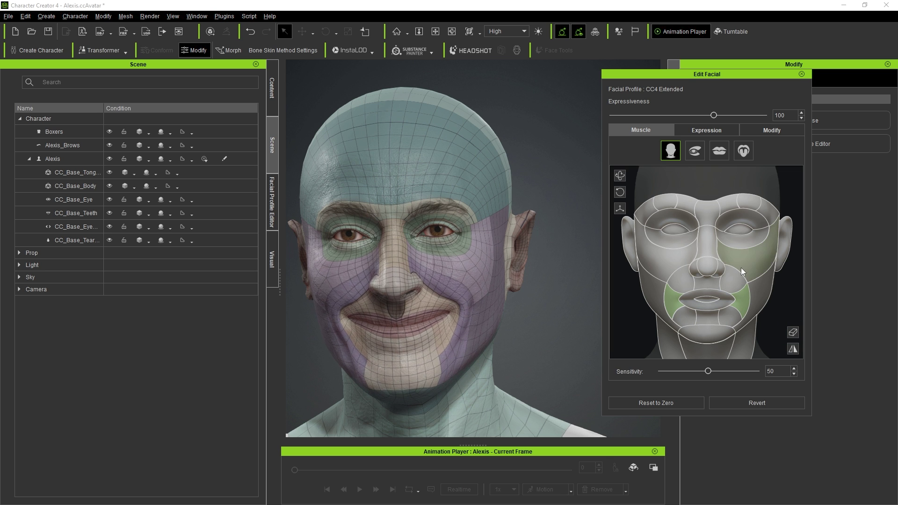
pyautogui.moveTo(501, 266); pyautogui.dragTo(515, 267, button='middle')
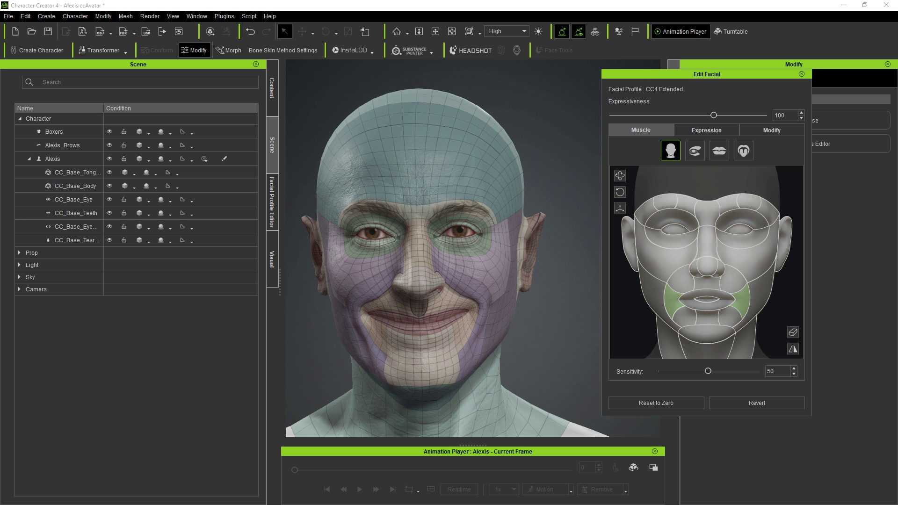
pyautogui.moveTo(428, 64); pyautogui.dragTo(427, 161)
pyautogui.moveTo(405, 237); pyautogui.dragTo(442, 155, button='right')
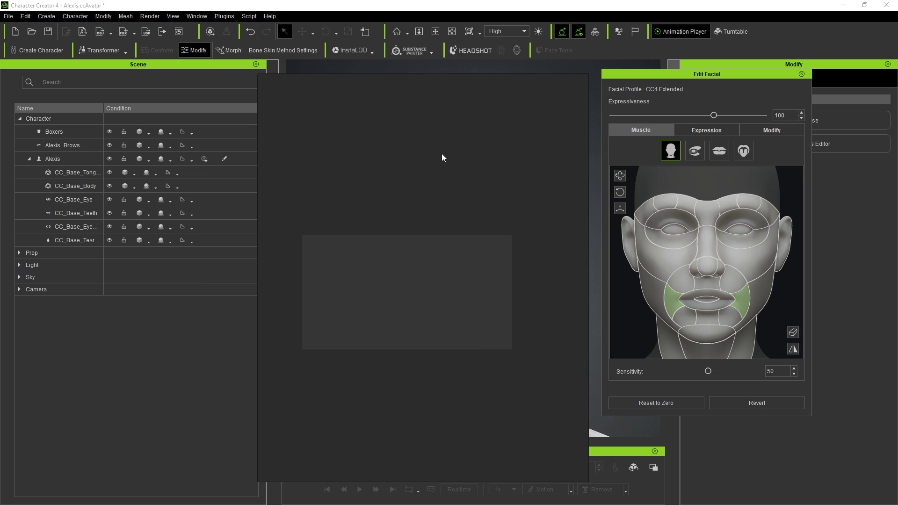
# - Move the brown and purple mushroom images and enlarge the pink mushroom image
pyautogui.moveTo(320, 298); pyautogui.dragTo(310, 273)
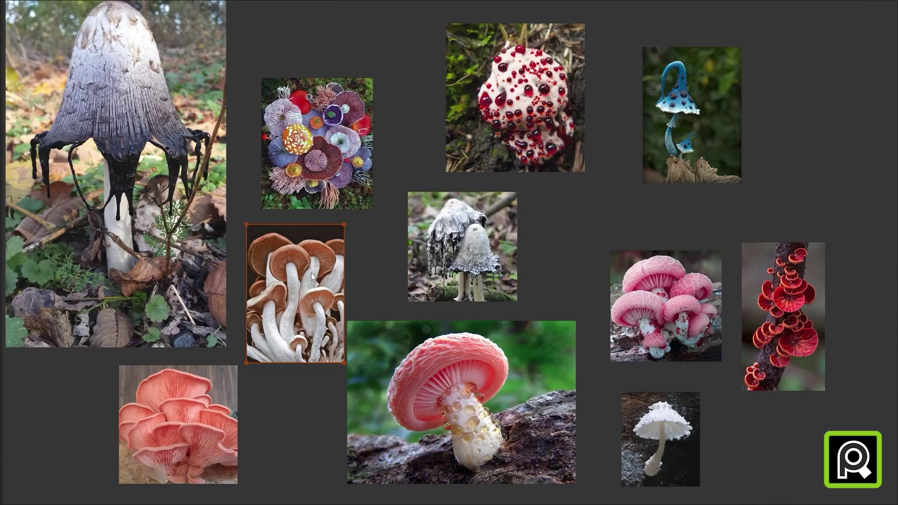
pyautogui.moveTo(313, 173); pyautogui.dragTo(306, 113)
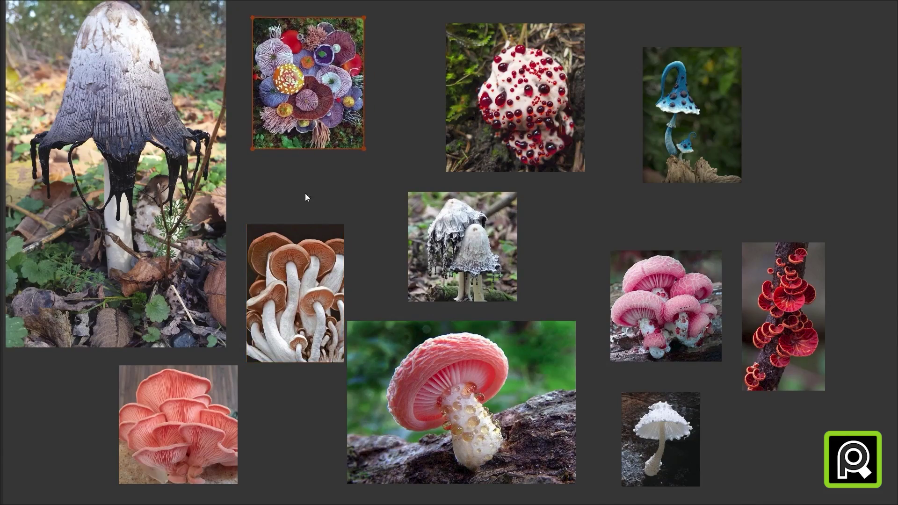
pyautogui.moveTo(307, 262); pyautogui.dragTo(314, 211)
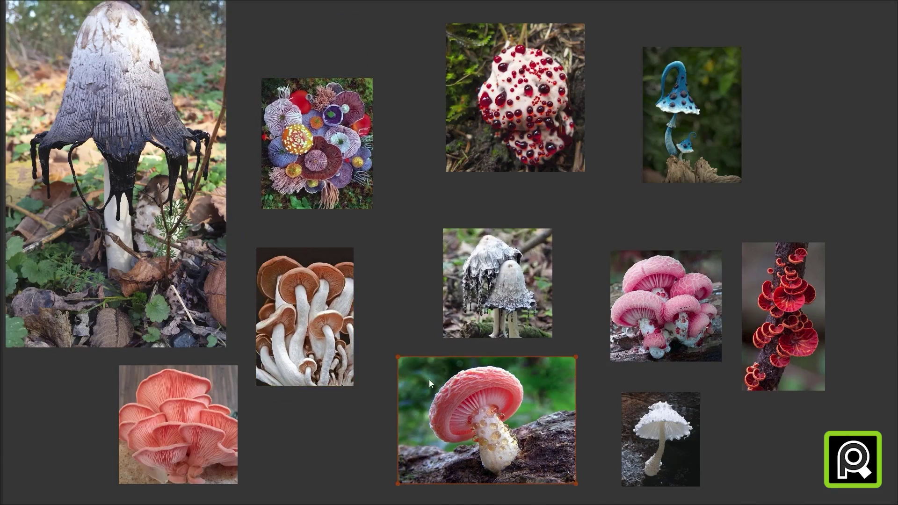
pyautogui.moveTo(396, 356); pyautogui.dragTo(378, 343)
pyautogui.moveTo(379, 343); pyautogui.dragTo(344, 319)
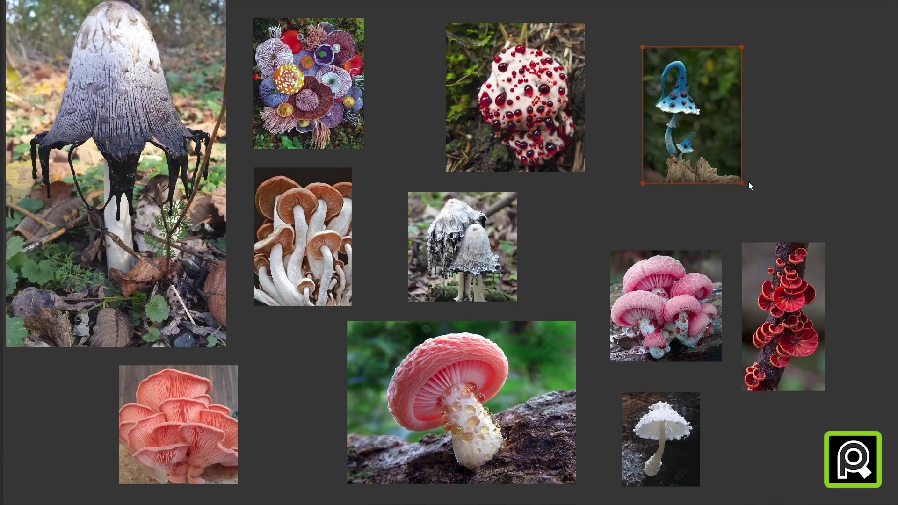
# - Rotate the blue mushroom 90 degrees, flip the pink one, equalize widths, and pack the images
pyautogui.moveTo(750, 185); pyautogui.dragTo(607, 183)
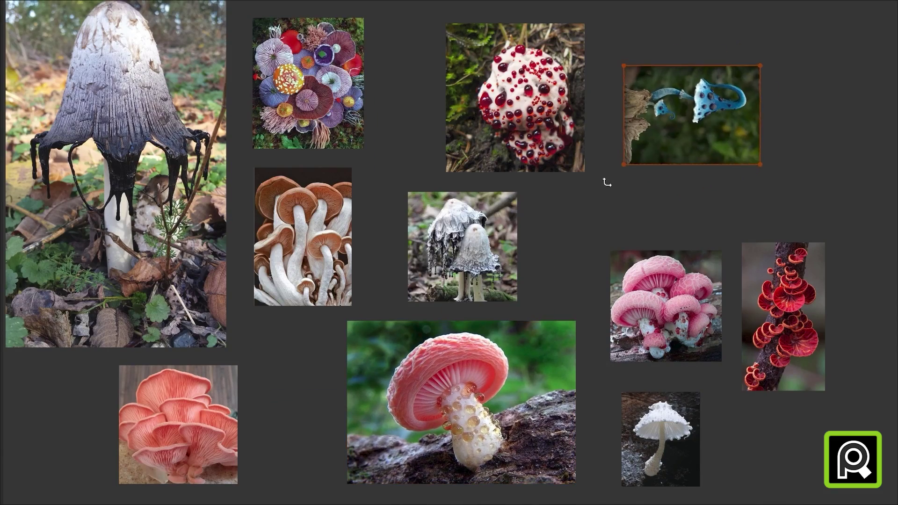
pyautogui.keyDown('alt'); pyautogui.keyDown('shift'); pyautogui.moveTo(430, 402); pyautogui.dragTo(491, 402); pyautogui.keyUp('shift'); pyautogui.keyUp('alt')
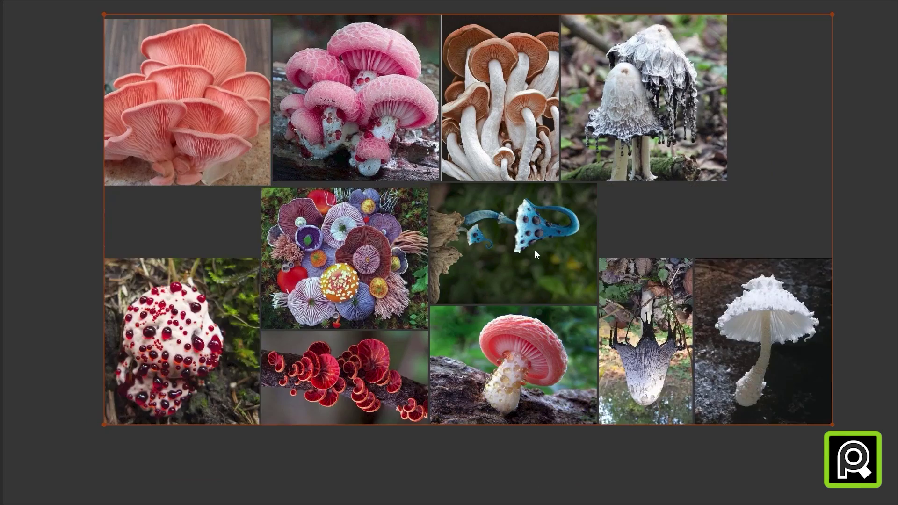
pyautogui.hotkey('ctrl', 'alt', 'Right')
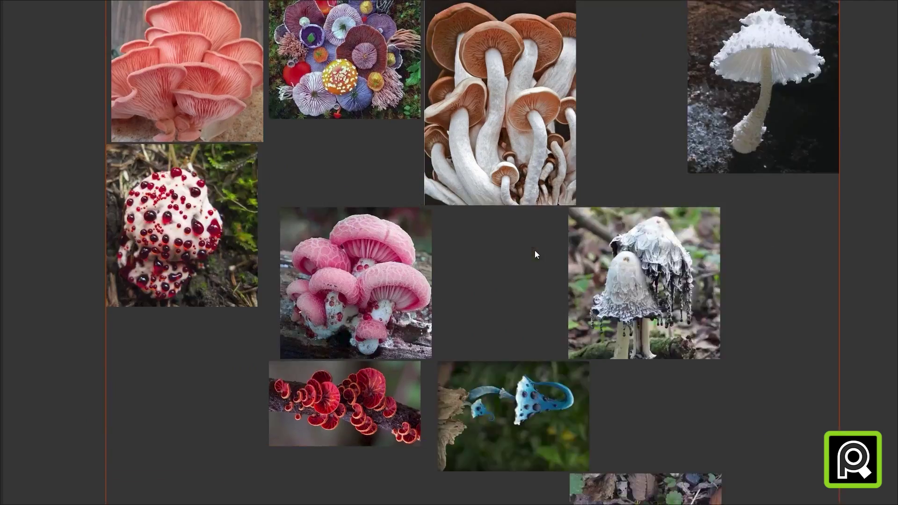
pyautogui.hotkey('ctrl', 'p')
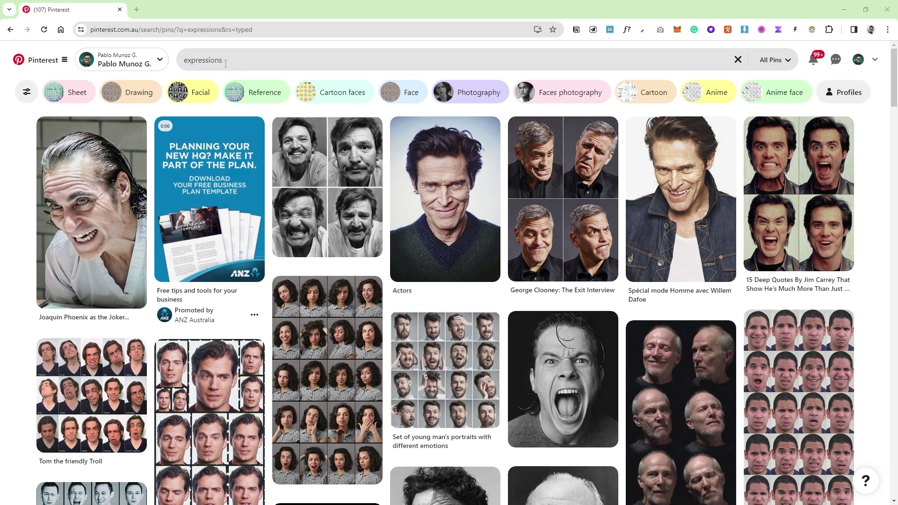
# - Scroll the 'expressions' pins and snap Chrome to the left half with Win+Left
pyautogui.scroll(-3, 327, 351)
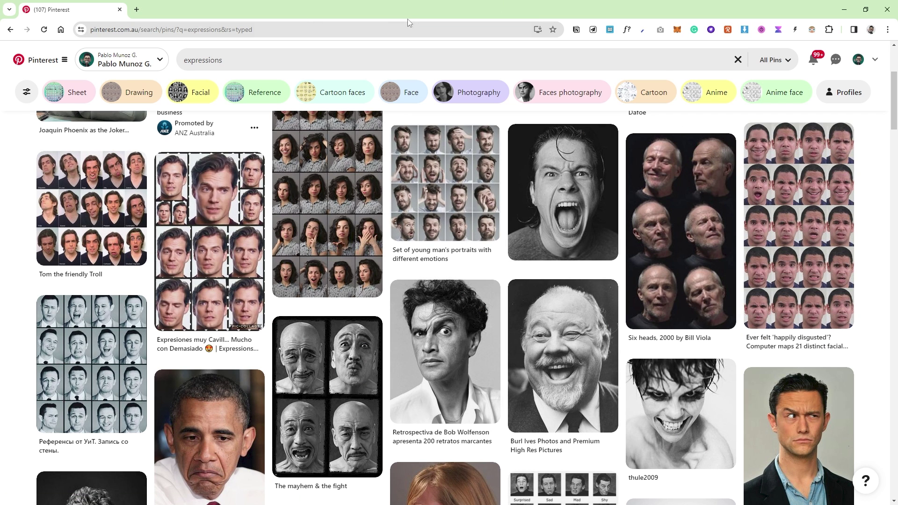
pyautogui.press('super+Left')
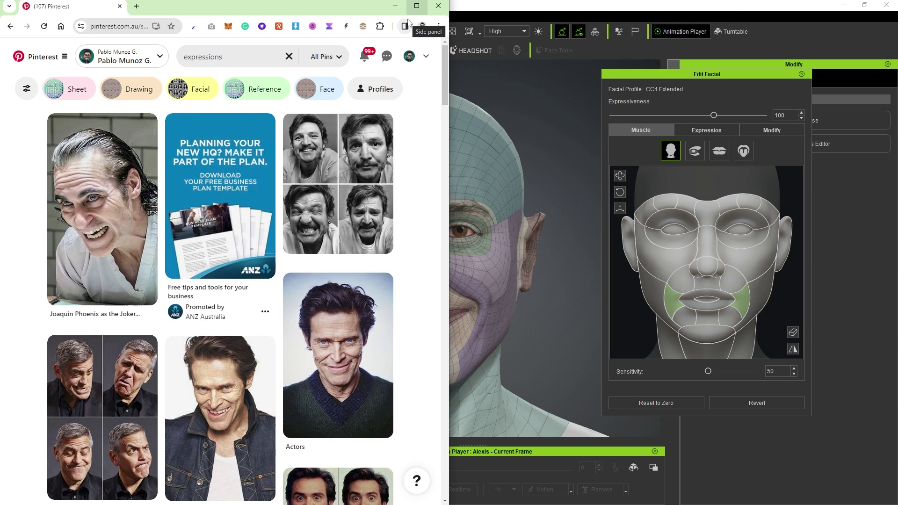
# - Place the PureRef window over the right half and drop the grinning portrait pins onto it
pyautogui.moveTo(532, 1); pyautogui.dragTo(530, 115, button='right')
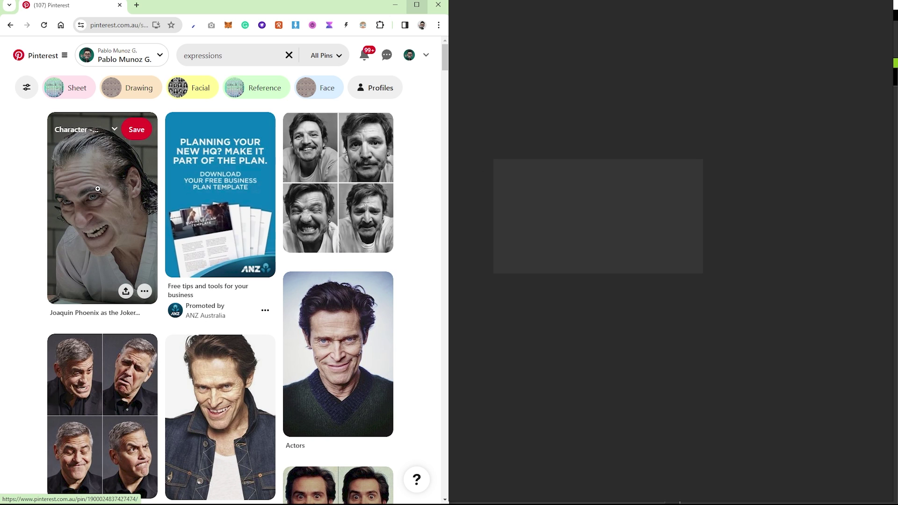
pyautogui.moveTo(107, 210); pyautogui.dragTo(556, 177)
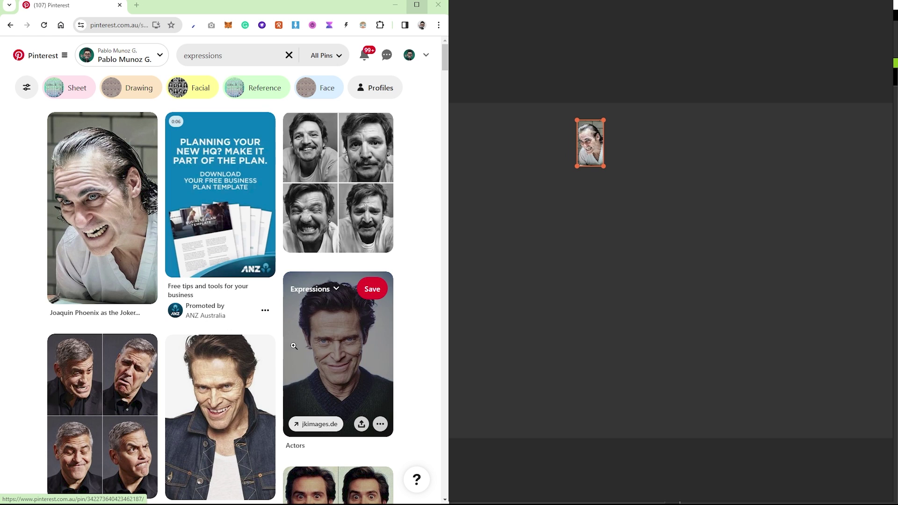
pyautogui.moveTo(340, 368); pyautogui.dragTo(648, 149)
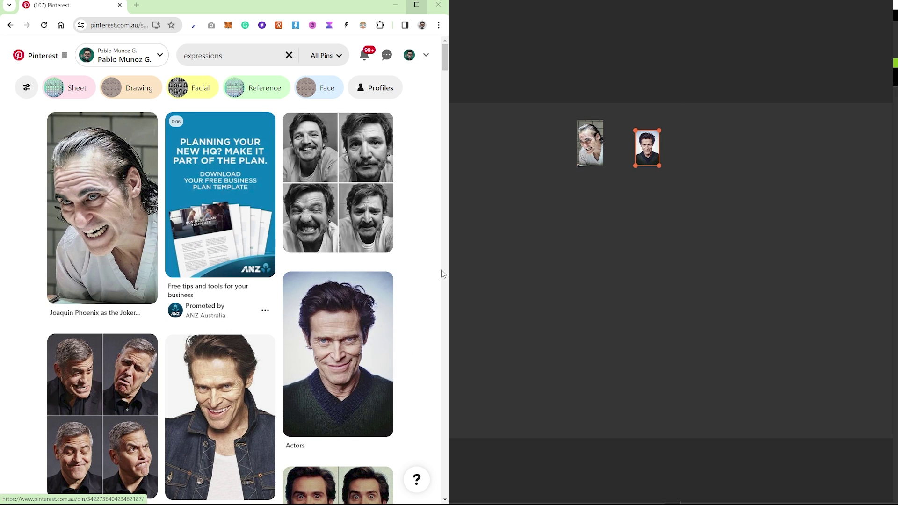
# - Drag the four-face photo sheets and a curly-haired portrait from Pinterest onto the board
pyautogui.scroll(-2, 344, 351)
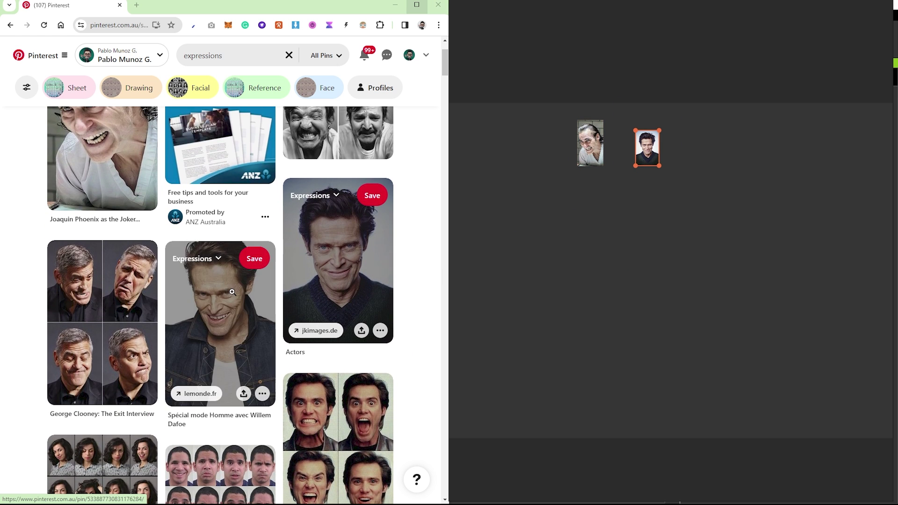
pyautogui.moveTo(84, 318); pyautogui.dragTo(590, 217)
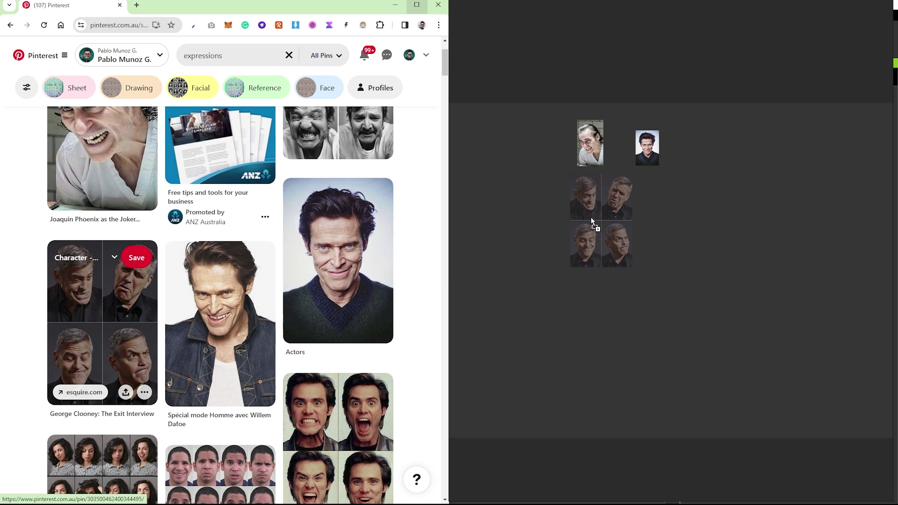
pyautogui.scroll(-1, 286, 276)
pyautogui.scroll(3, 286, 276)
pyautogui.moveTo(337, 196); pyautogui.dragTo(666, 227)
pyautogui.scroll(-8, 235, 300)
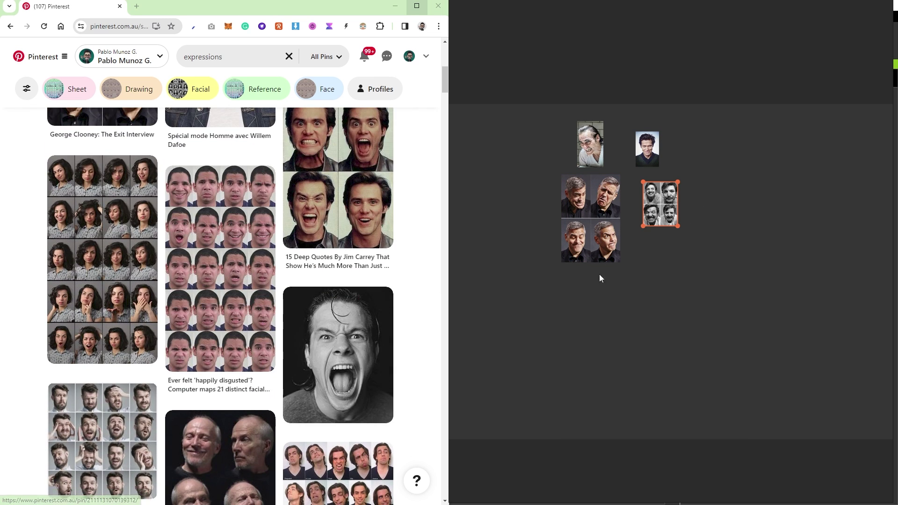
pyautogui.scroll(-2, 338, 370)
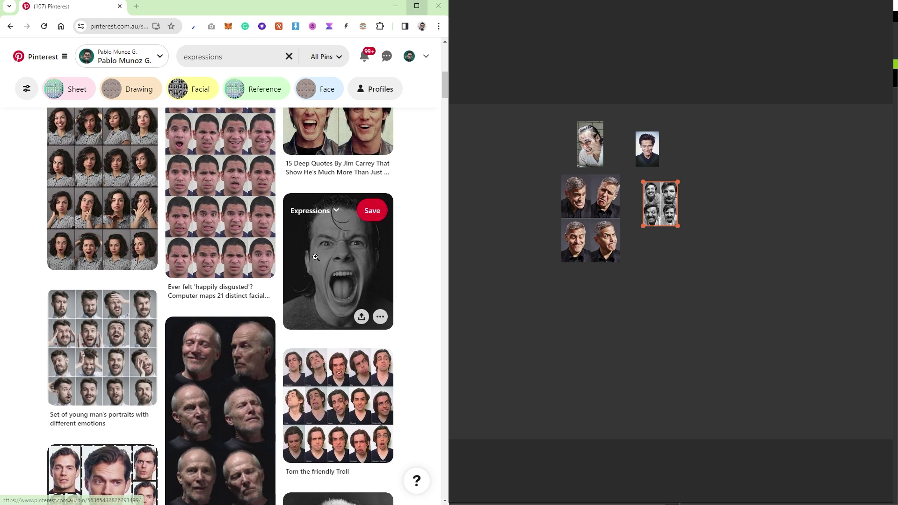
pyautogui.scroll(-2, 338, 211)
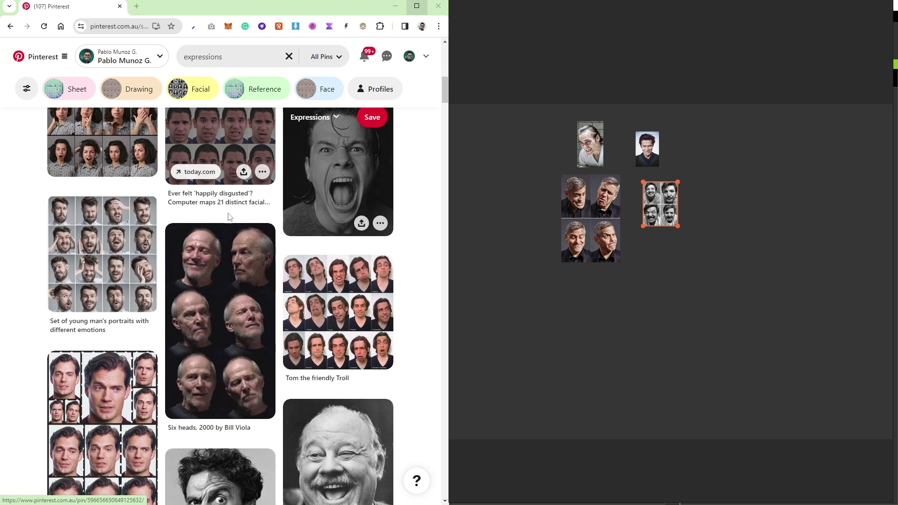
pyautogui.scroll(-2, 87, 273)
pyautogui.scroll(-3, 318, 310)
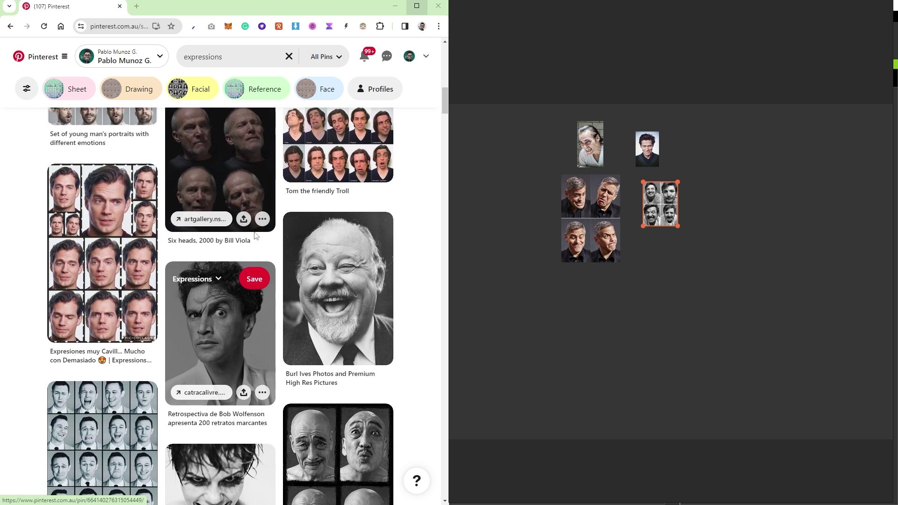
pyautogui.moveTo(216, 274); pyautogui.dragTo(591, 307)
# - Zoom in on the new curly-haired portrait and reposition it on the board
pyautogui.doubleClick(592, 307)
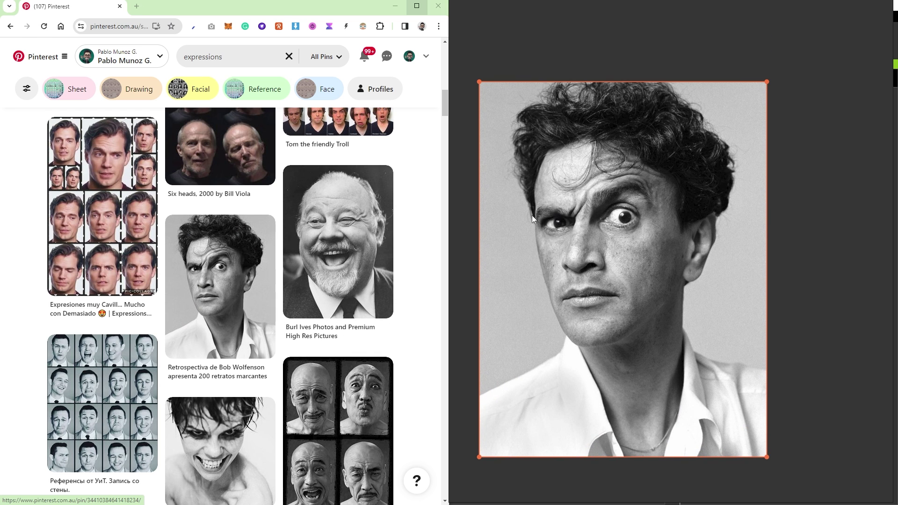
pyautogui.moveTo(532, 215); pyautogui.dragTo(639, 209, button='middle')
pyautogui.moveTo(548, 218); pyautogui.dragTo(764, 209, button='middle')
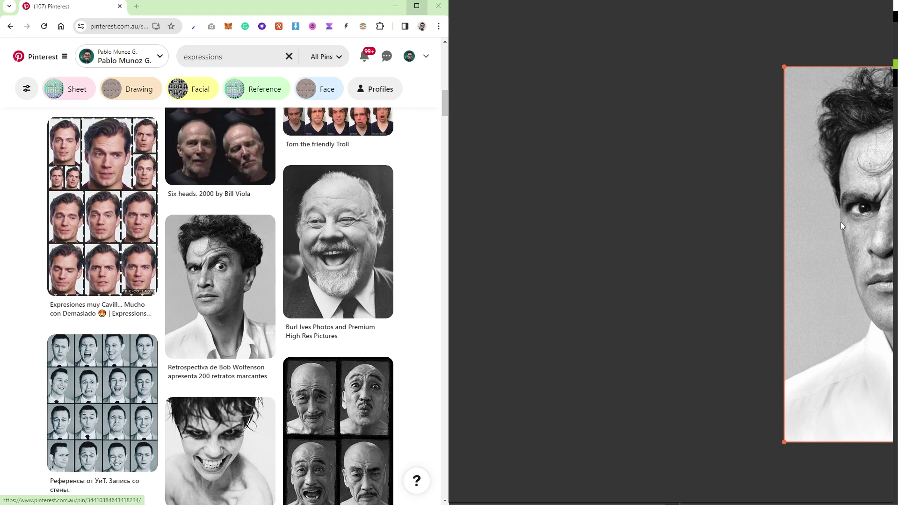
pyautogui.moveTo(856, 207); pyautogui.dragTo(374, 228, button='middle')
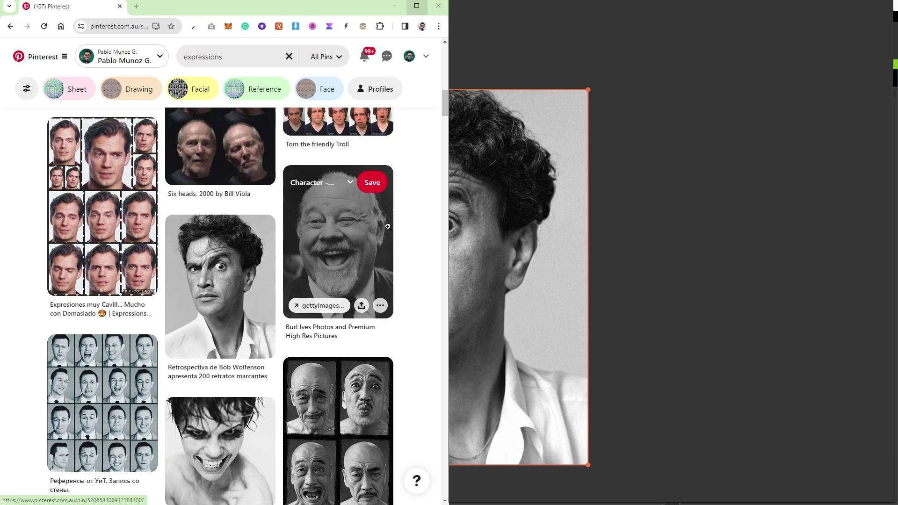
pyautogui.moveTo(528, 223); pyautogui.dragTo(563, 223, button='middle')
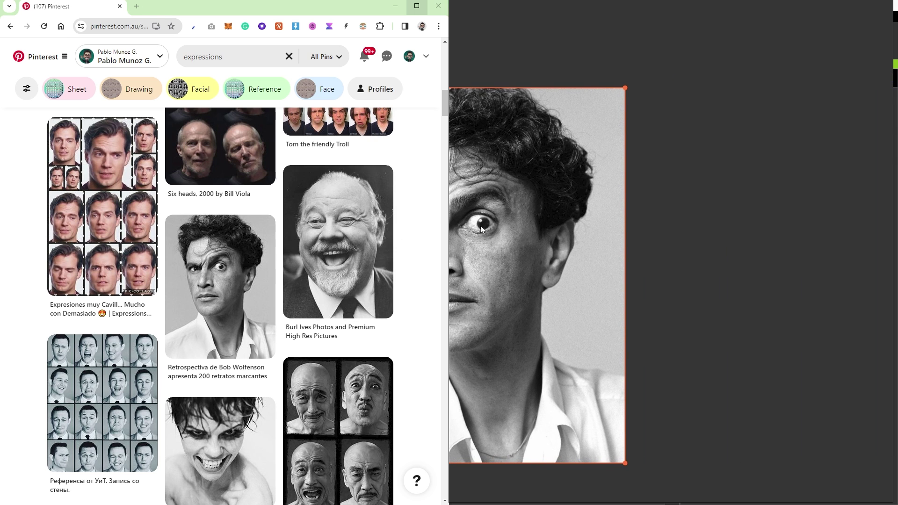
pyautogui.scroll(-7, 517, 205)
pyautogui.moveTo(515, 208); pyautogui.dragTo(562, 268, button='middle')
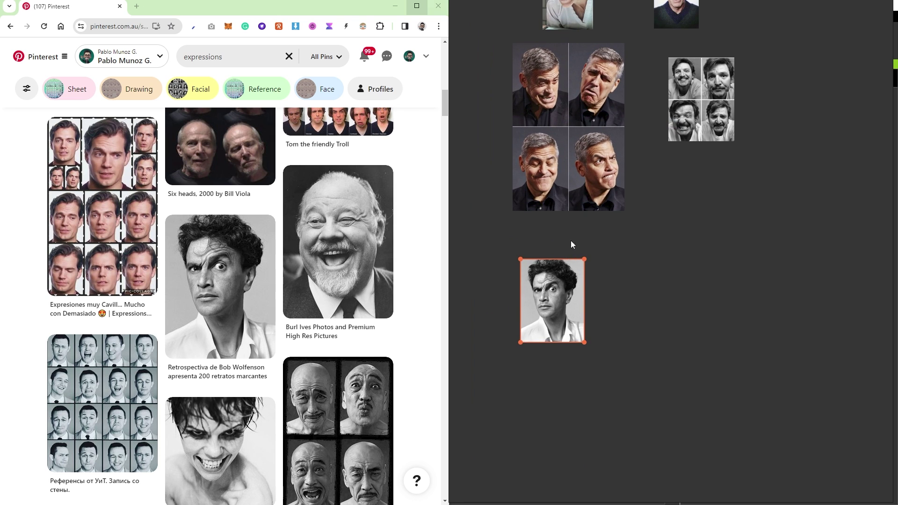
pyautogui.moveTo(326, 228); pyautogui.dragTo(648, 269)
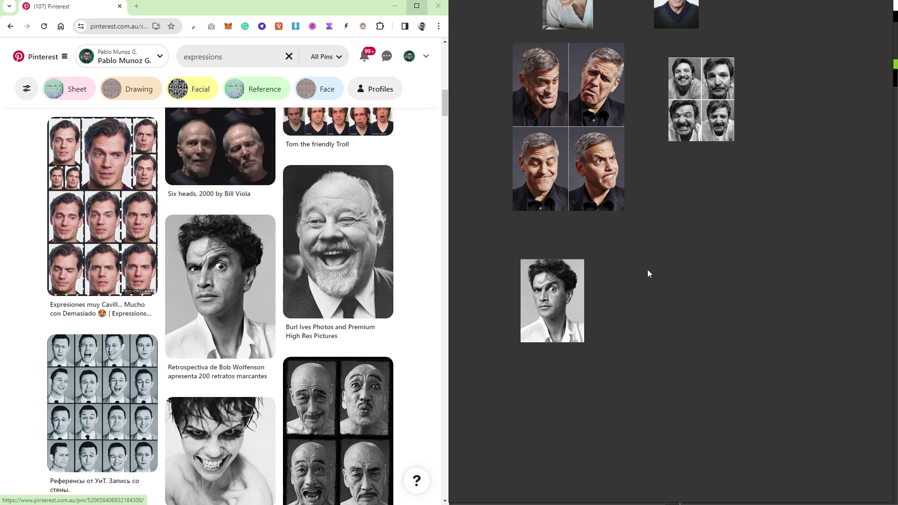
pyautogui.scroll(-5, 264, 254)
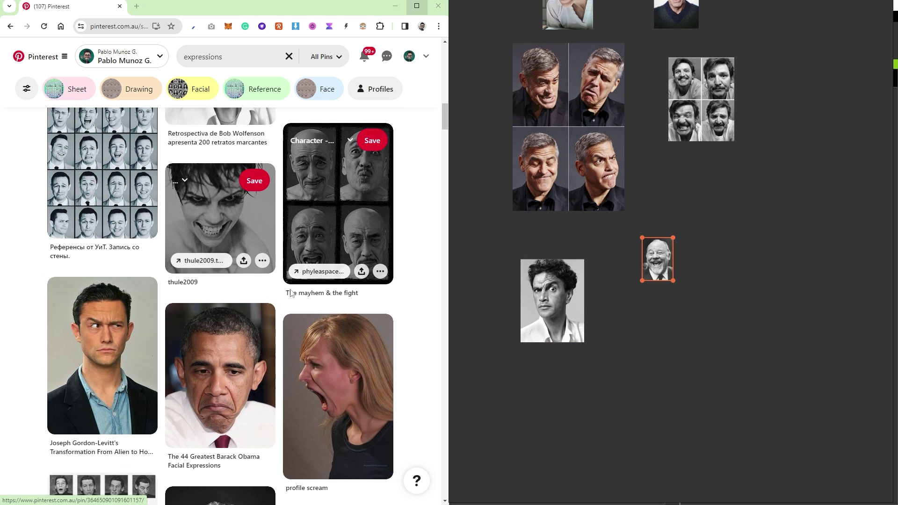
# - Add the four-face bald man sheet and the sixteen-face expression sheet to the board
pyautogui.moveTo(315, 154); pyautogui.dragTo(752, 230)
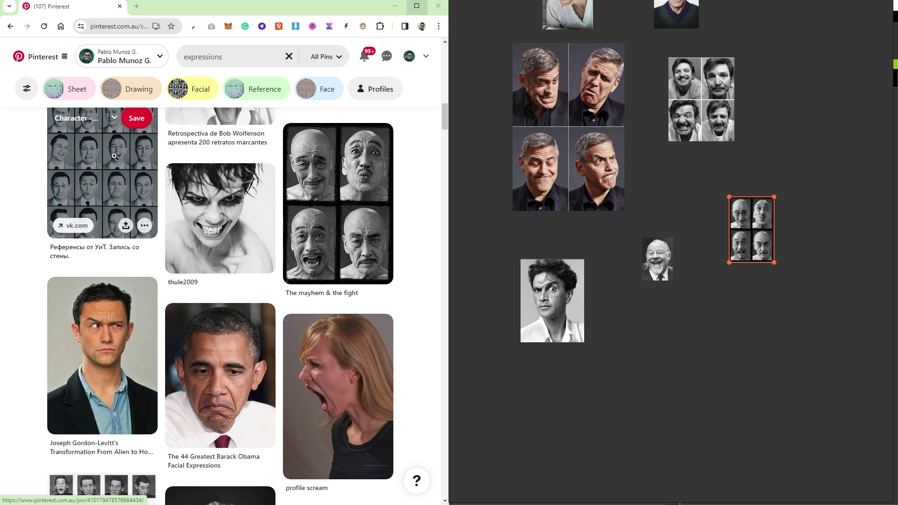
pyautogui.scroll(-3, 185, 179)
pyautogui.scroll(5, 114, 267)
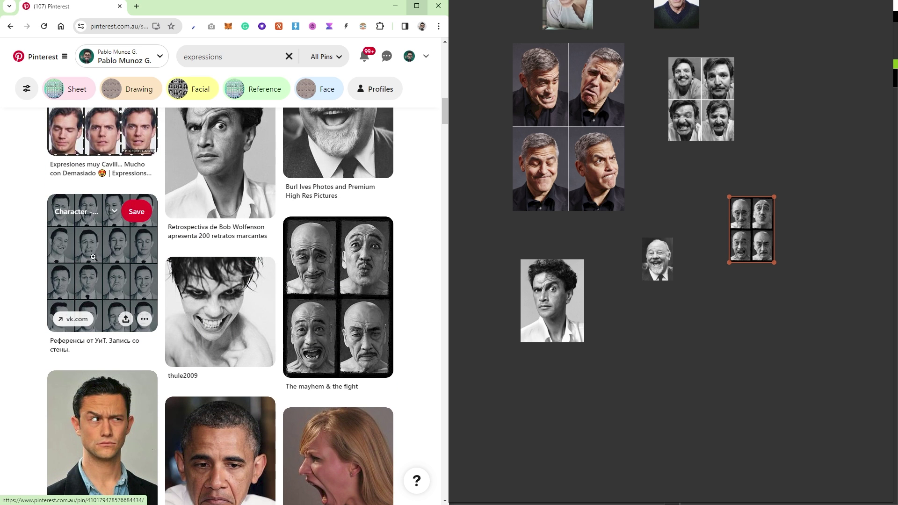
pyautogui.moveTo(114, 266); pyautogui.dragTo(652, 325)
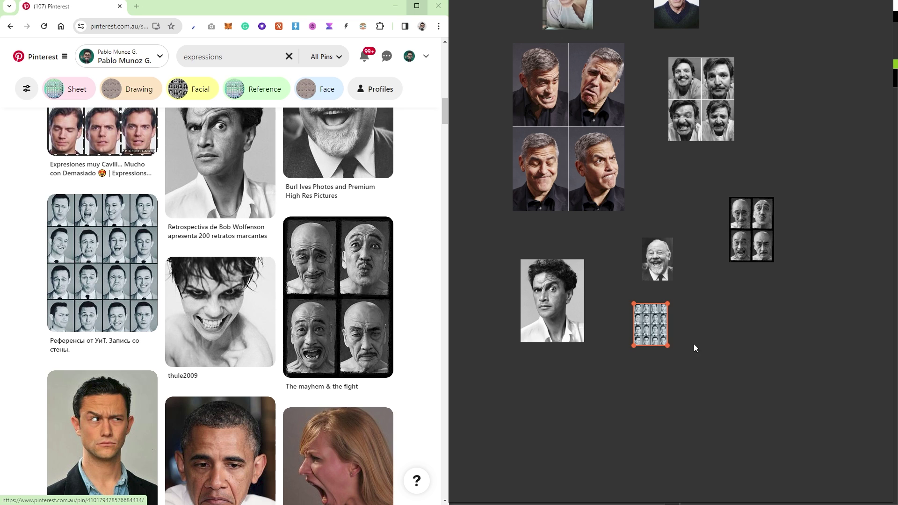
pyautogui.scroll(9, 659, 342)
pyautogui.scroll(-2, 636, 298)
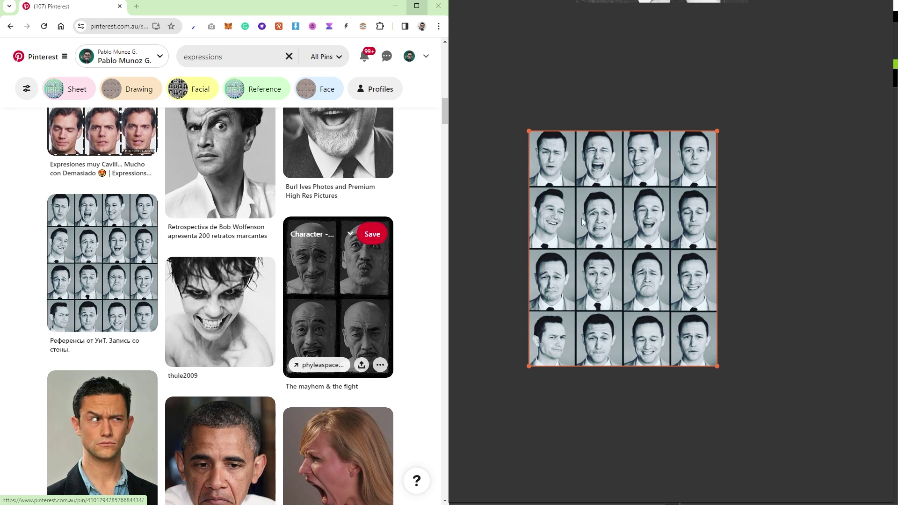
# - Drop in another face grid, pull the extra grid off the other sheet and delete it
pyautogui.scroll(-5, 317, 275)
pyautogui.scroll(9, 317, 274)
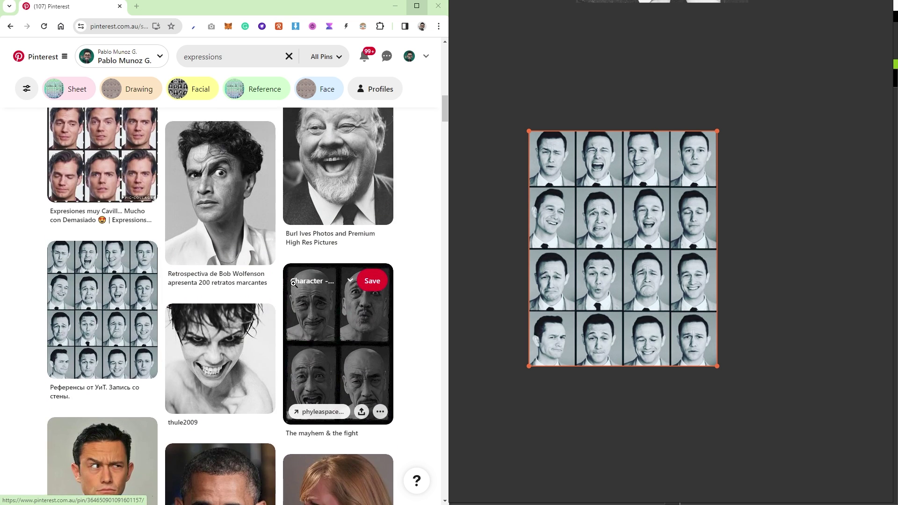
pyautogui.moveTo(131, 248); pyautogui.dragTo(687, 266)
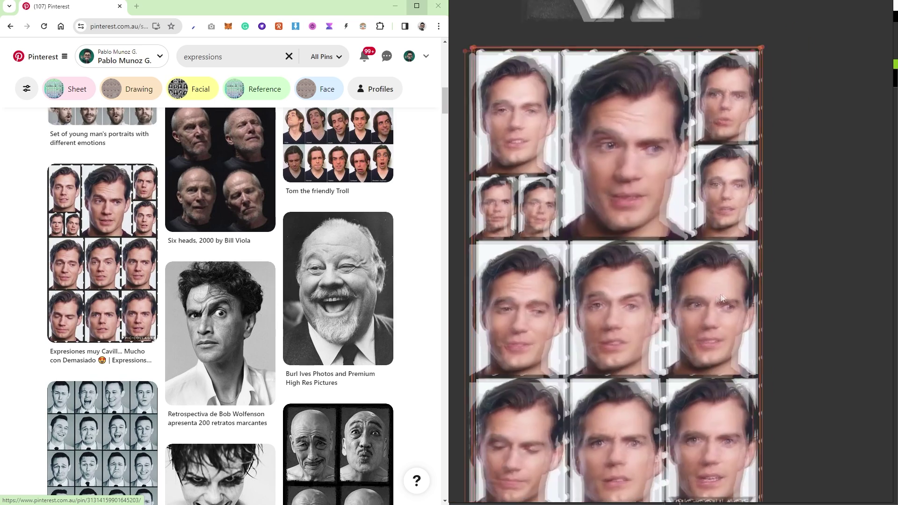
pyautogui.scroll(-4, 662, 196)
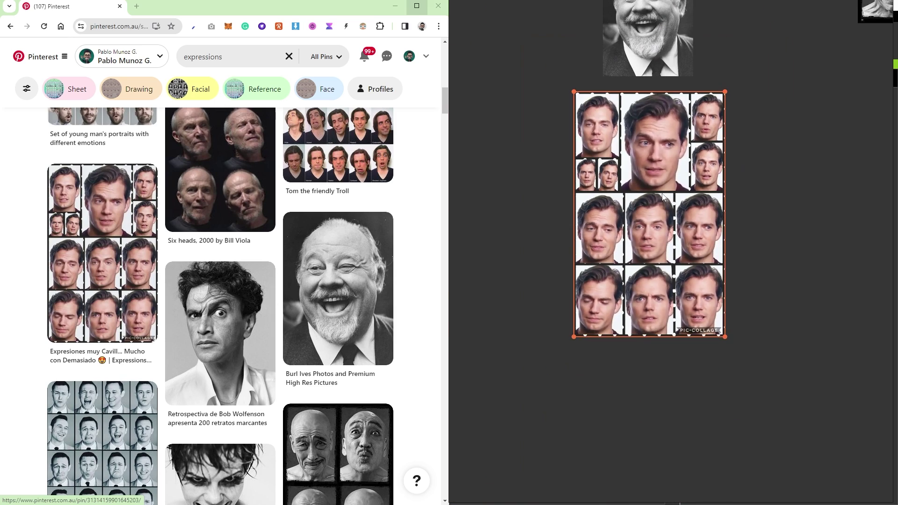
pyautogui.moveTo(656, 172); pyautogui.dragTo(597, 226)
pyautogui.press('Delete')
# - Add one more reference and the labelled expressions chart, then zoom out
pyautogui.scroll(-5, 220, 243)
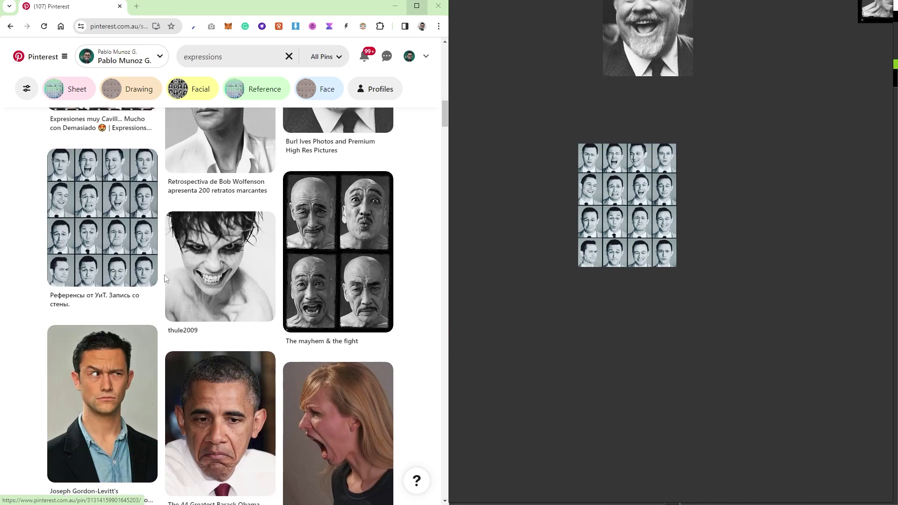
pyautogui.scroll(6, 103, 281)
pyautogui.moveTo(259, 260); pyautogui.dragTo(563, 247)
pyautogui.scroll(-10, 219, 225)
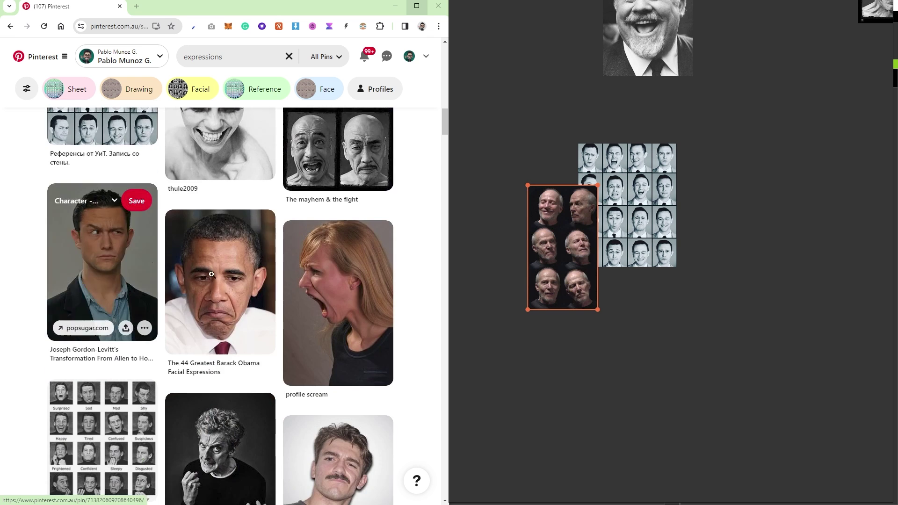
pyautogui.moveTo(150, 231); pyautogui.dragTo(693, 296)
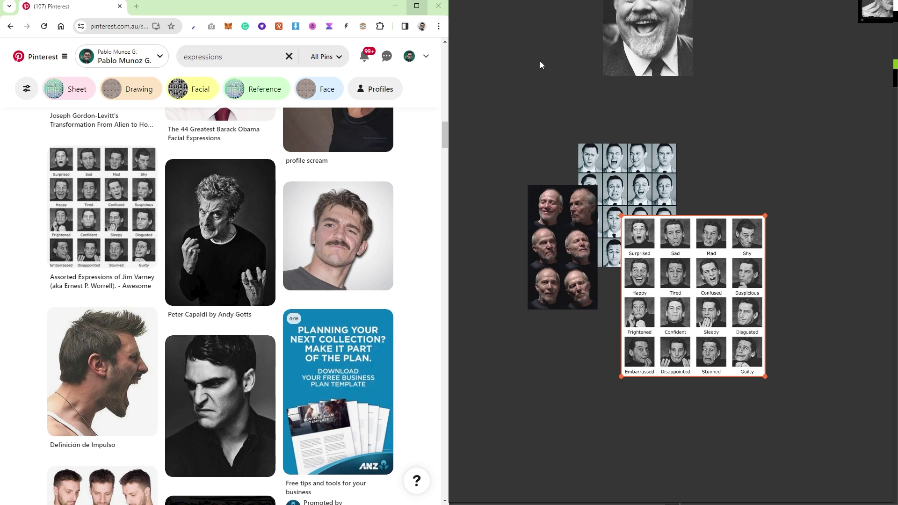
pyautogui.scroll(-6, 653, 257)
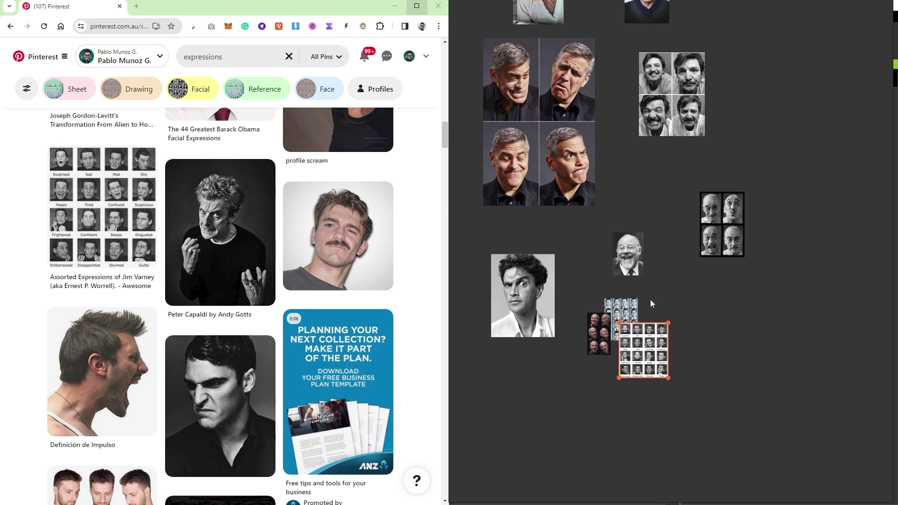
# - Move the mustached man's four-face sheet right and up and center it in view
pyautogui.moveTo(635, 260); pyautogui.dragTo(635, 299, button='middle')
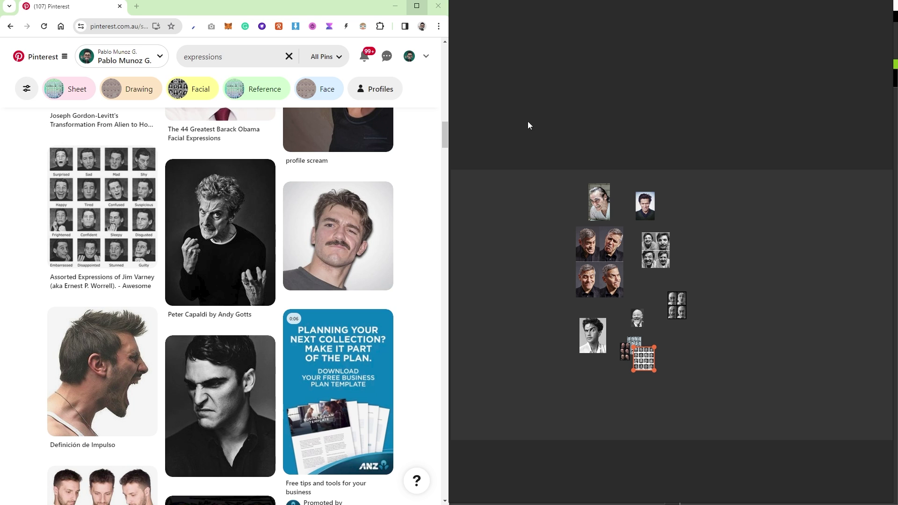
pyautogui.scroll(5, 558, 179)
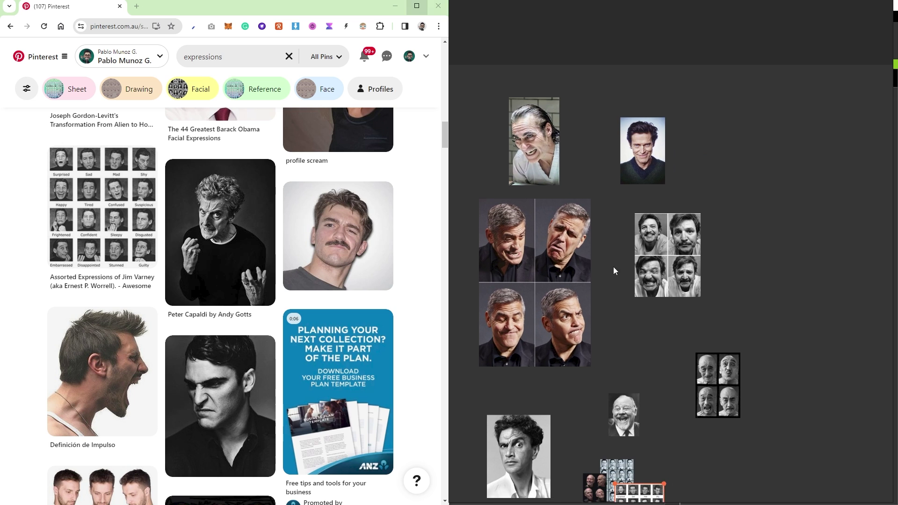
pyautogui.moveTo(613, 266); pyautogui.dragTo(602, 248, button='middle')
pyautogui.moveTo(653, 236); pyautogui.dragTo(693, 211)
pyautogui.scroll(5, 706, 208)
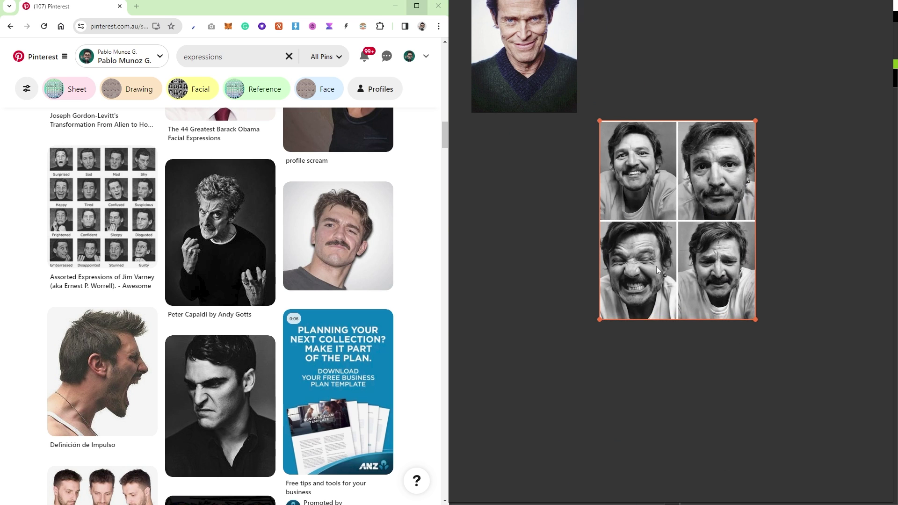
pyautogui.moveTo(656, 266); pyautogui.dragTo(706, 270, button='middle')
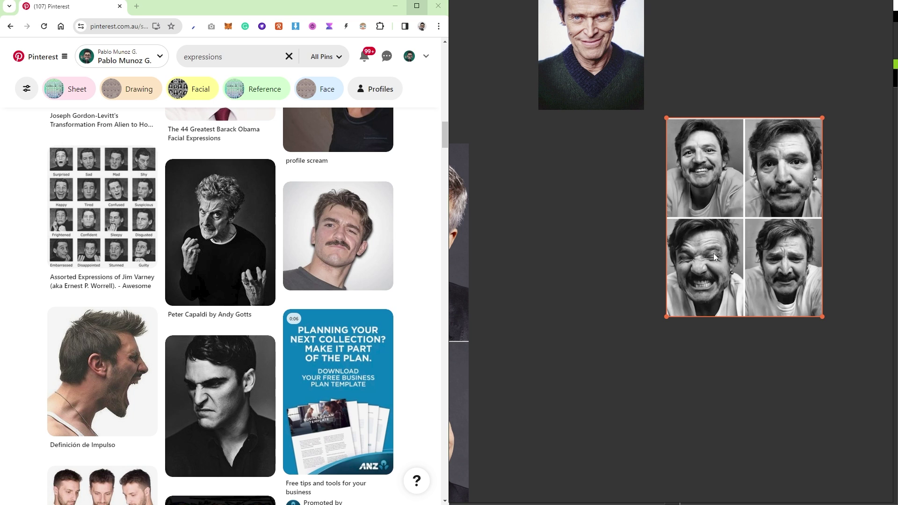
# - Duplicate the four-face grid and place the copy below-left of the original
pyautogui.hotkey('ctrl', 'c')
pyautogui.hotkey('ctrl', 'v')
pyautogui.moveTo(701, 176); pyautogui.dragTo(565, 286)
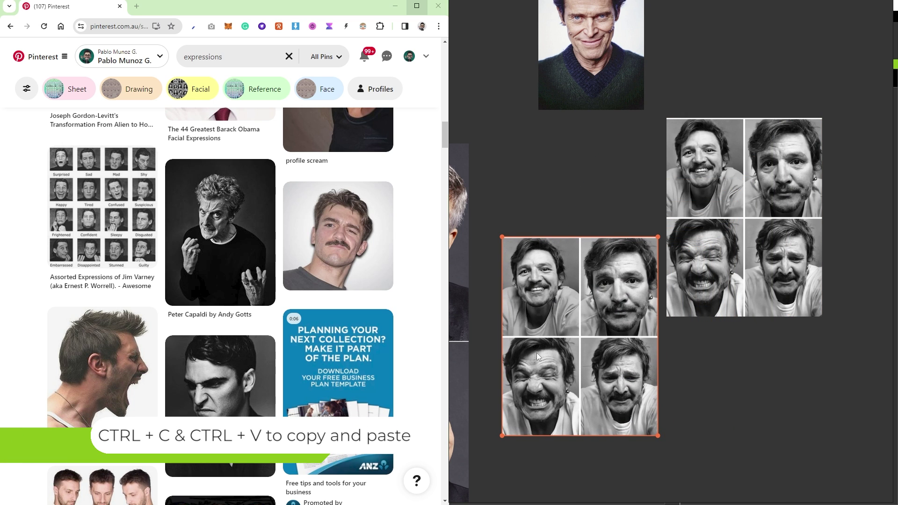
# - Crop the duplicated grid to its bottom-left grimacing face and move it to open space up-left
pyautogui.press('c')
pyautogui.moveTo(502, 336); pyautogui.dragTo(579, 439)
pyautogui.moveTo(572, 359); pyautogui.dragTo(608, 308)
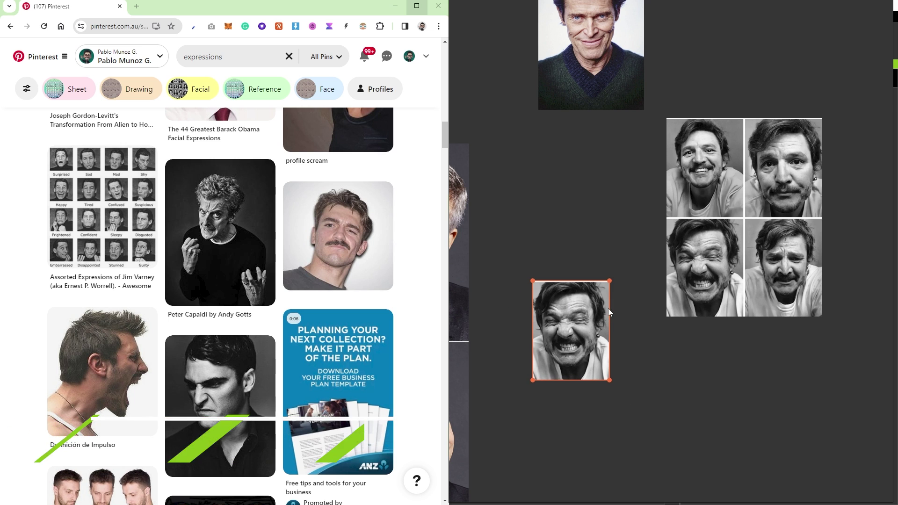
pyautogui.scroll(-3, 608, 307)
pyautogui.moveTo(646, 318); pyautogui.dragTo(811, 322, button='middle')
pyautogui.moveTo(796, 331); pyautogui.dragTo(534, 191)
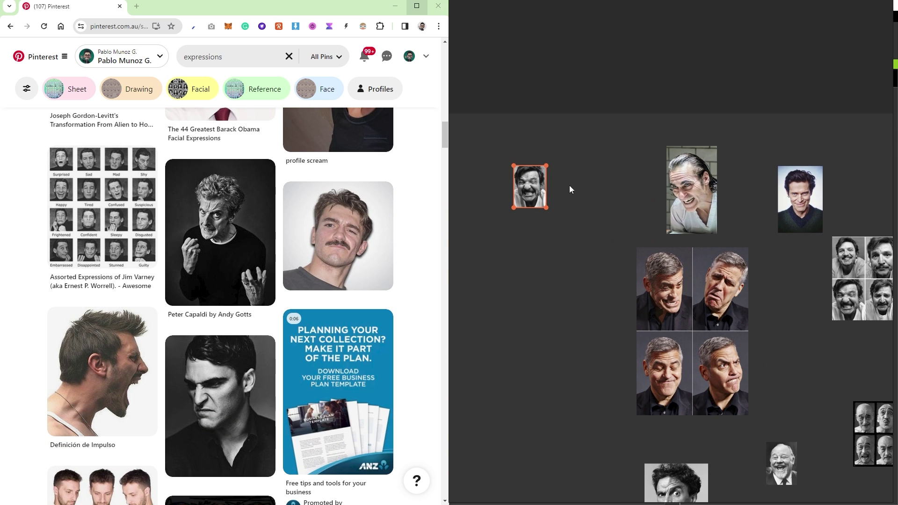
# - Line up the green-sweater and laughing slicked-hair portraits beside it, and shift the grey-haired man's grid right
pyautogui.moveTo(800, 194); pyautogui.dragTo(571, 186)
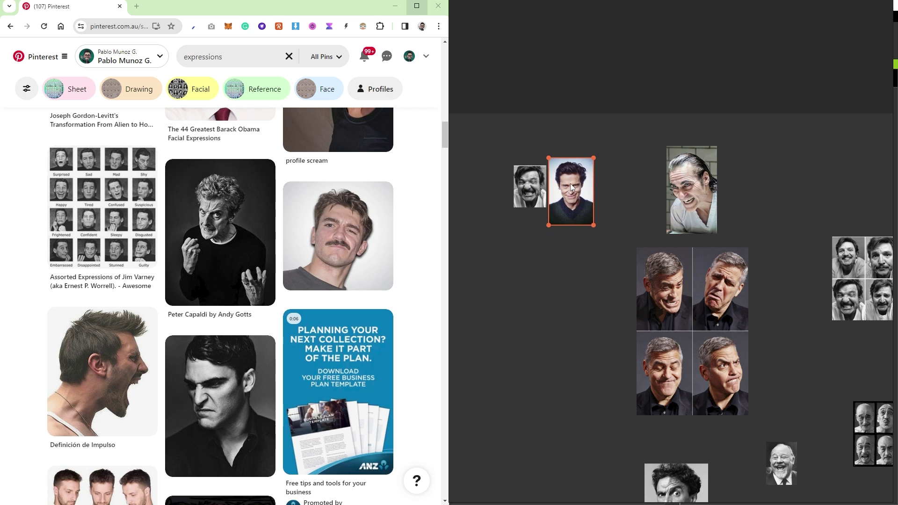
pyautogui.moveTo(697, 180); pyautogui.dragTo(627, 185)
pyautogui.moveTo(706, 344); pyautogui.dragTo(671, 277, button='middle')
pyautogui.moveTo(659, 256); pyautogui.dragTo(720, 264)
pyautogui.scroll(3, 708, 228)
pyautogui.scroll(3, 678, 244)
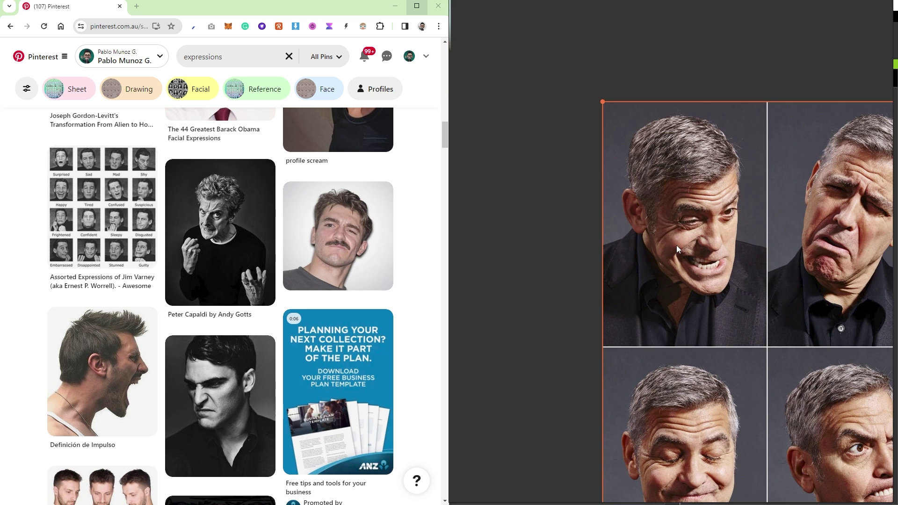
pyautogui.scroll(-4, 676, 245)
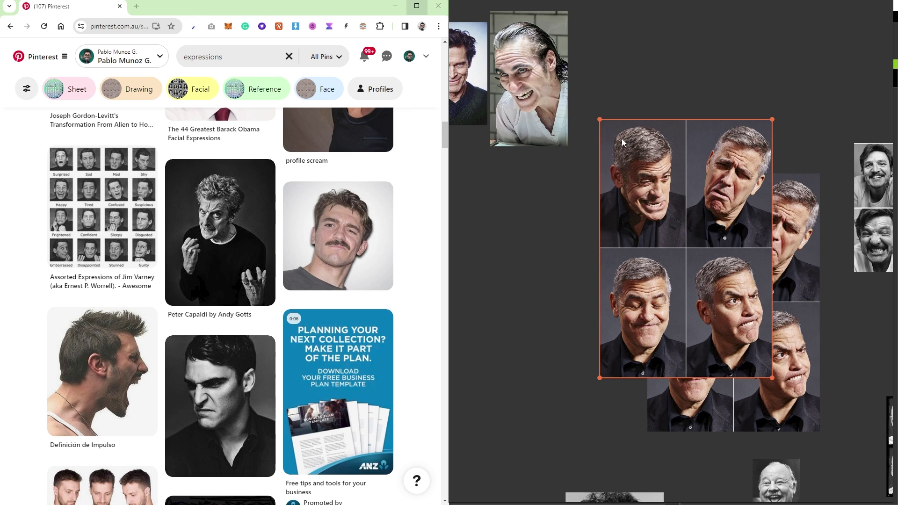
# - Crop the grey-haired man's grid to its top-left grinning face and place it below the portraits
pyautogui.moveTo(610, 130); pyautogui.dragTo(678, 228)
pyautogui.moveTo(672, 206); pyautogui.dragTo(756, 264, button='middle')
pyautogui.moveTo(733, 213); pyautogui.dragTo(516, 202)
pyautogui.scroll(-4, 597, 248)
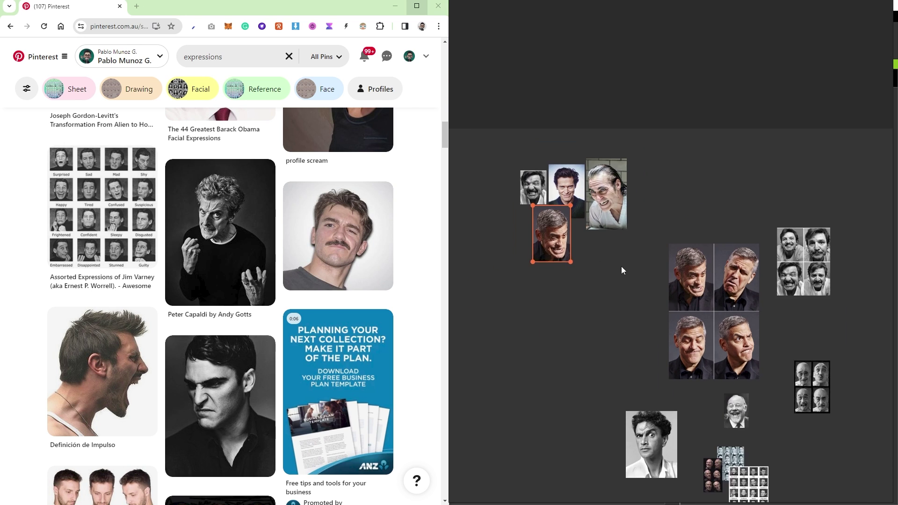
pyautogui.moveTo(621, 266); pyautogui.dragTo(578, 220, button='middle')
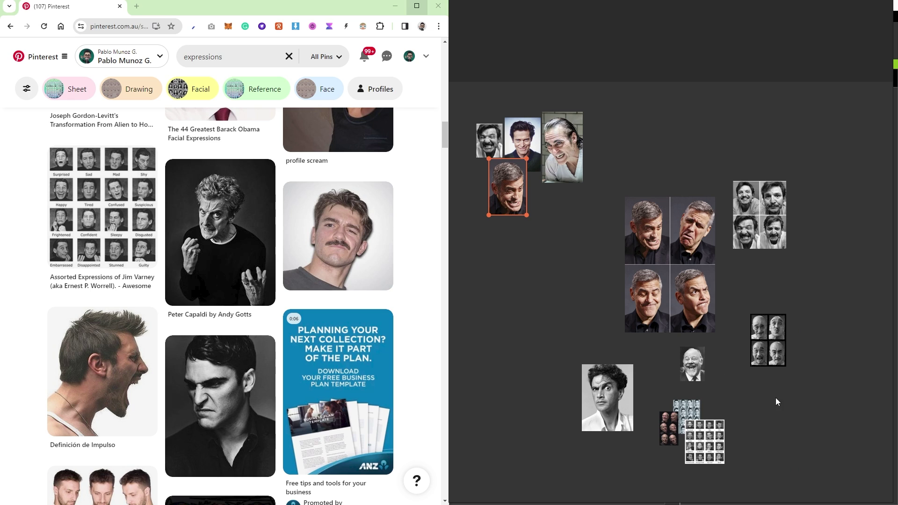
# - Spread the small face sheets to the right and marquee-select the four clustered portraits
pyautogui.moveTo(712, 463); pyautogui.dragTo(802, 442)
pyautogui.moveTo(669, 428); pyautogui.dragTo(743, 406)
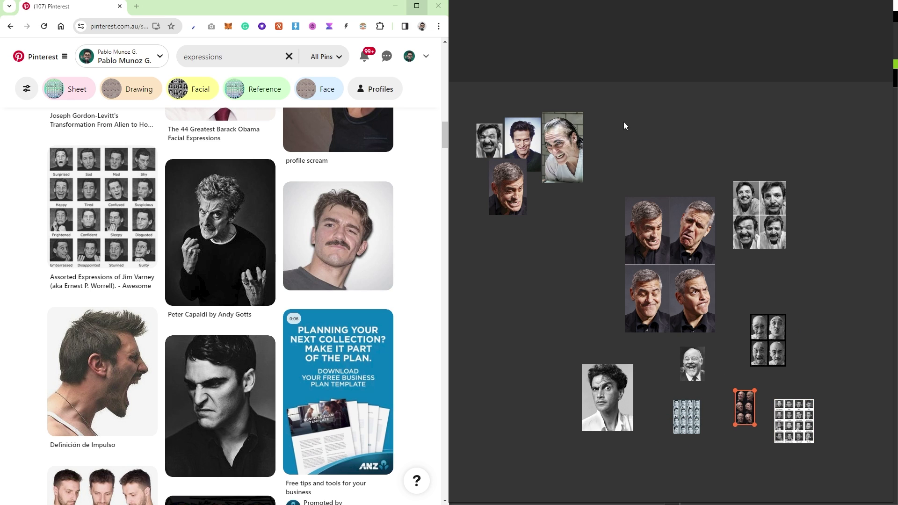
pyautogui.moveTo(678, 219); pyautogui.dragTo(716, 248, button='middle')
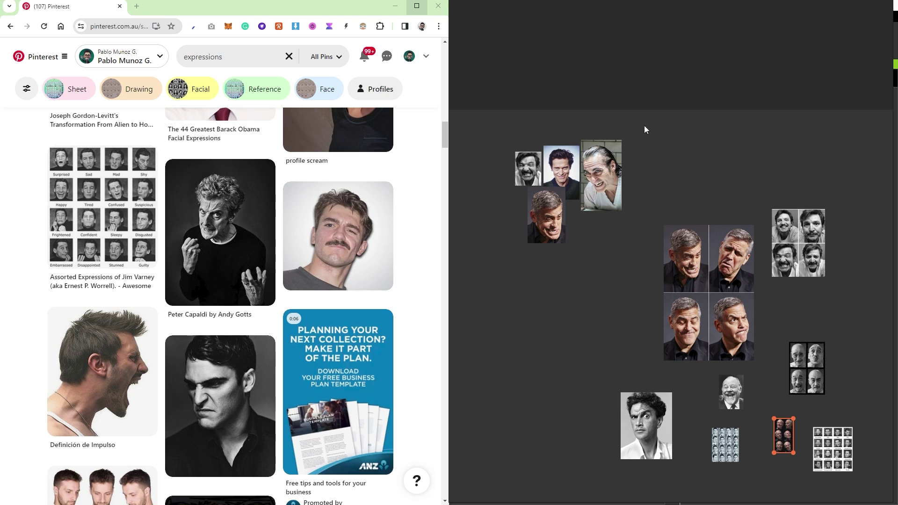
pyautogui.moveTo(639, 61); pyautogui.dragTo(504, 278)
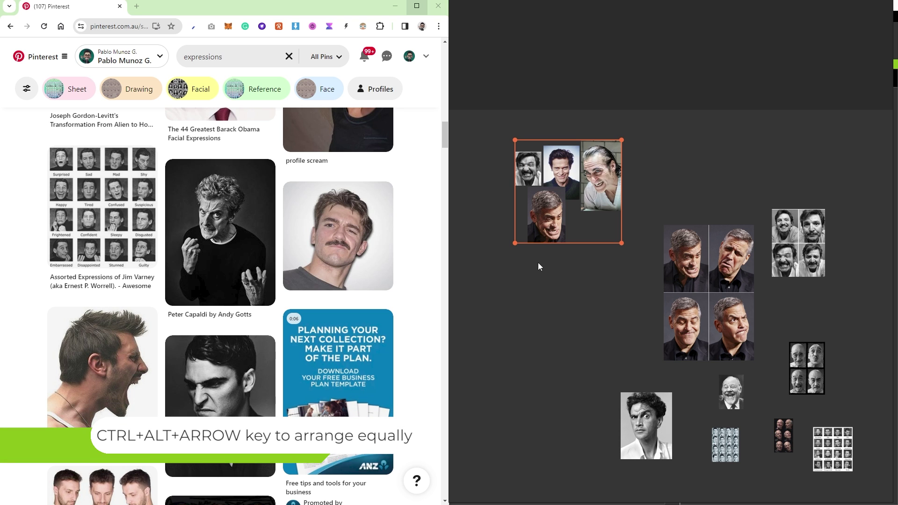
# - Equalize the four portraits' heights, pack them into a 2×2 block, then switch to Character Creator 4
pyautogui.hotkey('ctrl', 'alt', 'Up')
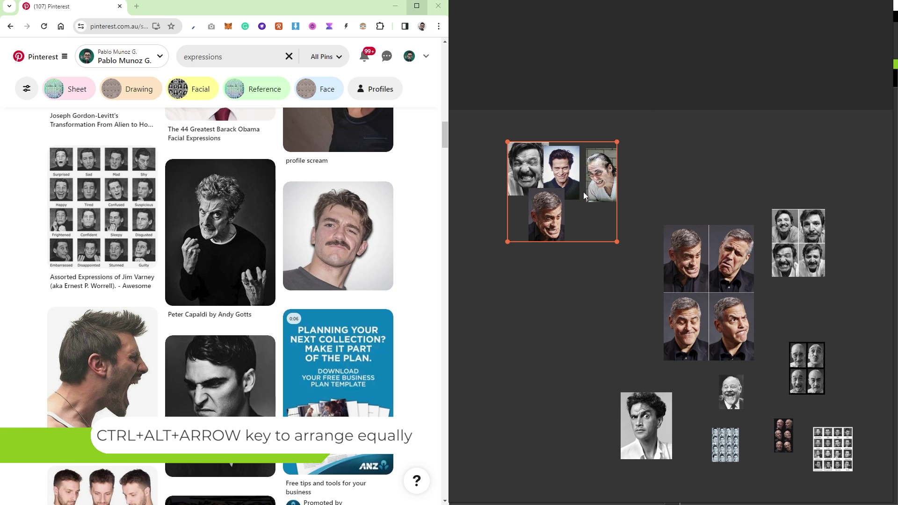
pyautogui.hotkey('ctrl', 'p')
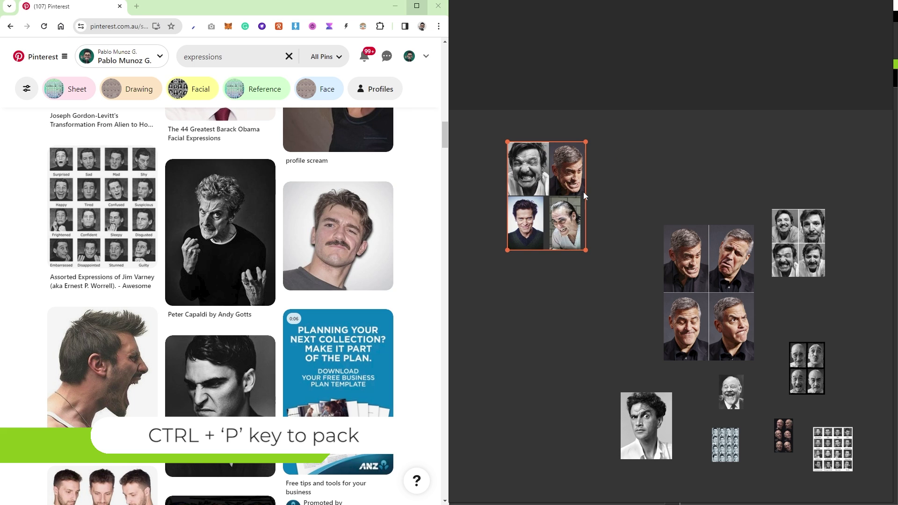
pyautogui.click(609, 191)
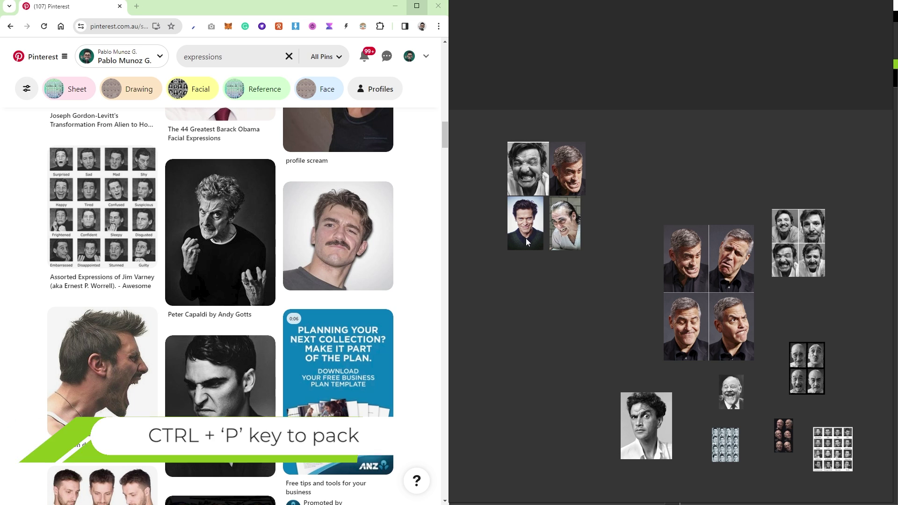
pyautogui.moveTo(691, 285); pyautogui.dragTo(653, 254, button='middle')
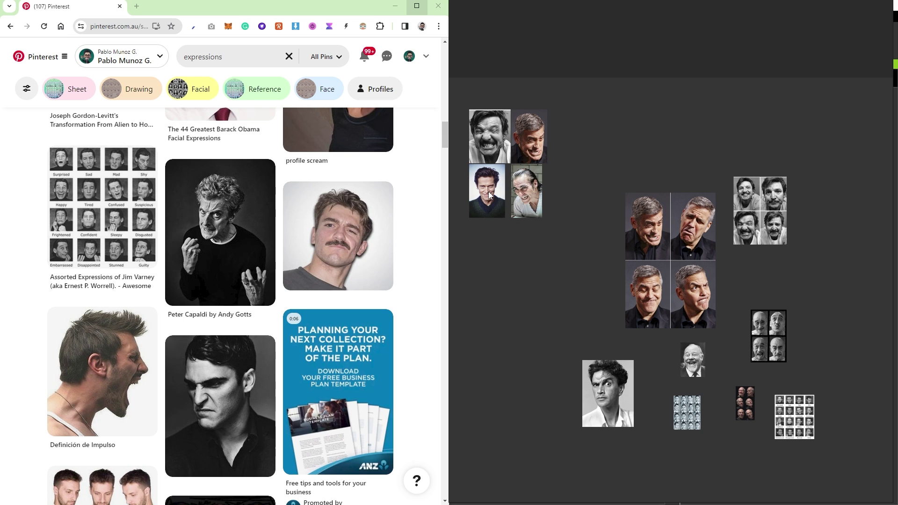
pyautogui.hotkey('alt', 'Tab')
# - Close the working board, answer the save prompt, and view the finished labelled board fullscreen
pyautogui.rightClick(561, 100)
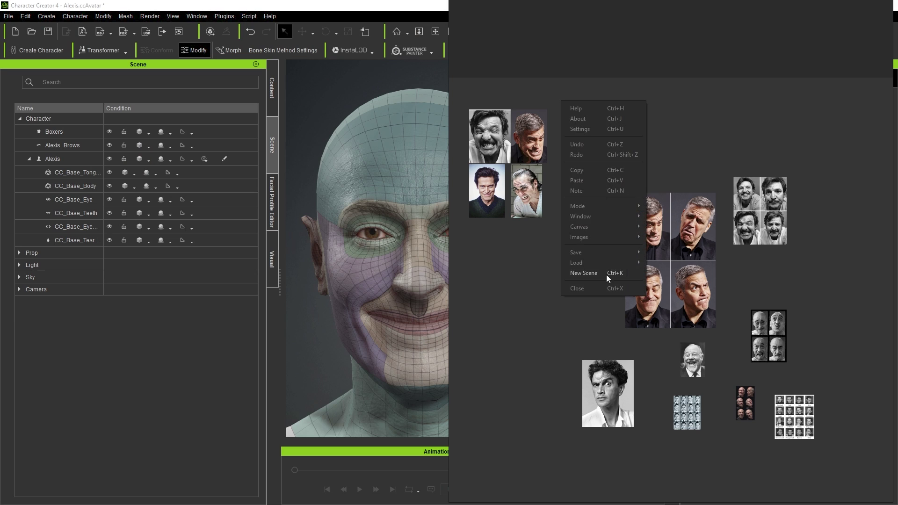
pyautogui.click(594, 289)
pyautogui.click(667, 255)
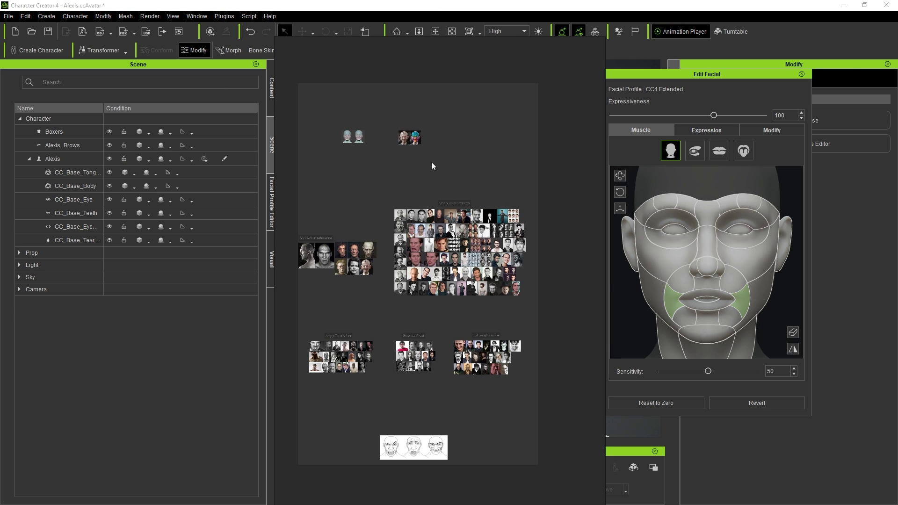
pyautogui.hotkey('ctrl', 'f')
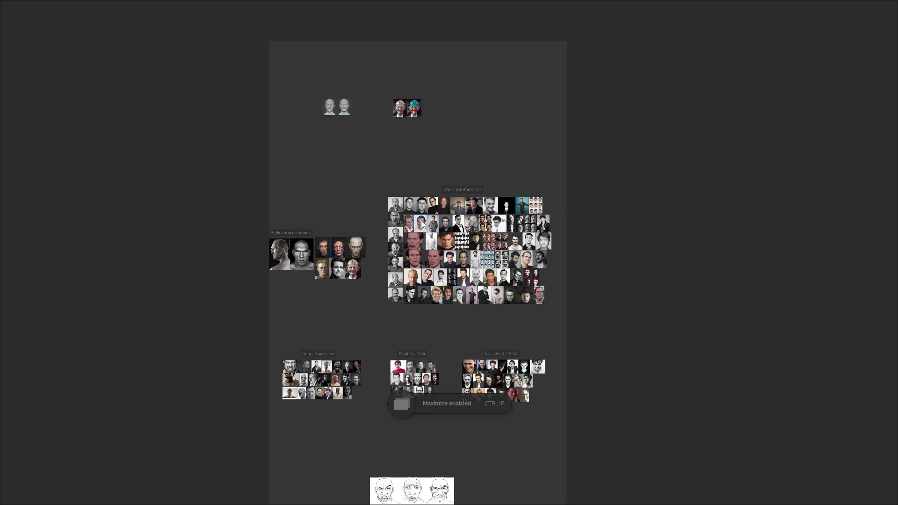
pyautogui.scroll(3, 421, 224)
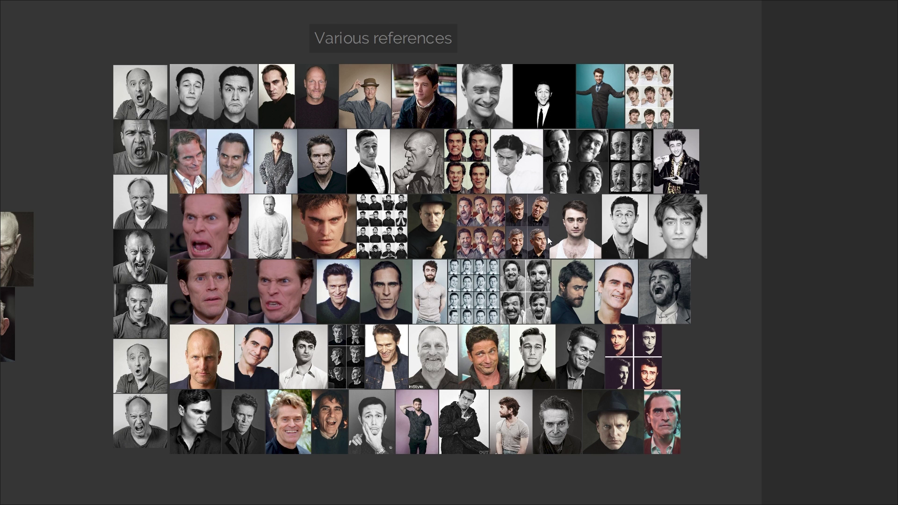
pyautogui.scroll(1, 310, 225)
pyautogui.moveTo(354, 295); pyautogui.dragTo(385, 276, button='middle')
pyautogui.scroll(1, 321, 262)
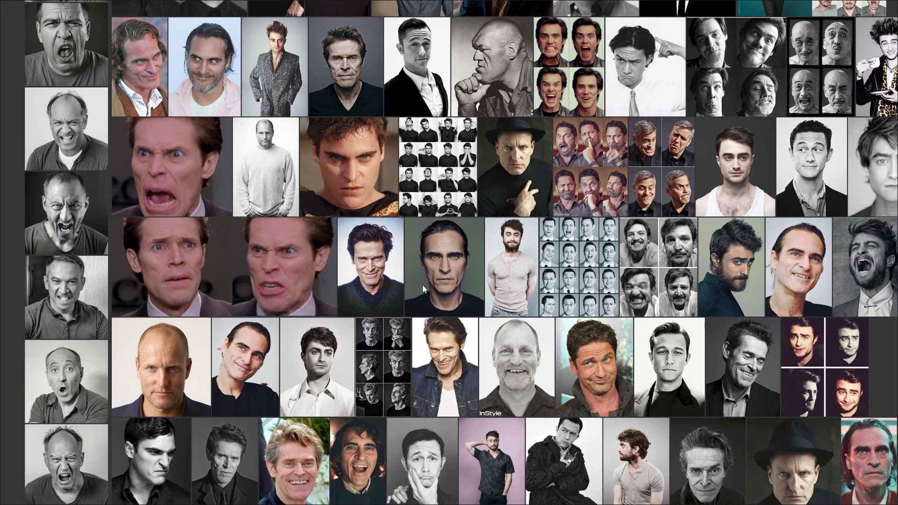
pyautogui.moveTo(580, 276); pyautogui.dragTo(540, 275, button='middle')
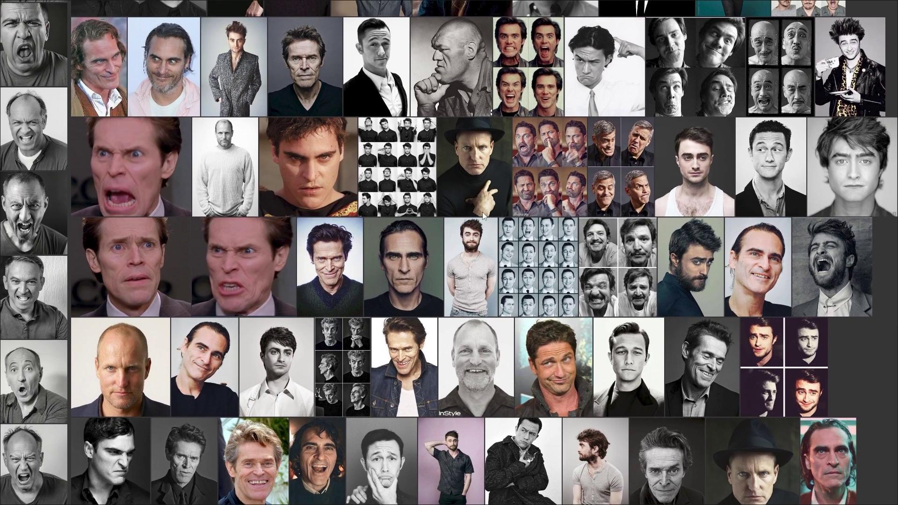
pyautogui.moveTo(868, 111); pyautogui.dragTo(702, 190, button='middle')
pyautogui.scroll(5, 703, 190)
pyautogui.moveTo(506, 340); pyautogui.dragTo(610, 248, button='middle')
pyautogui.scroll(4, 532, 222)
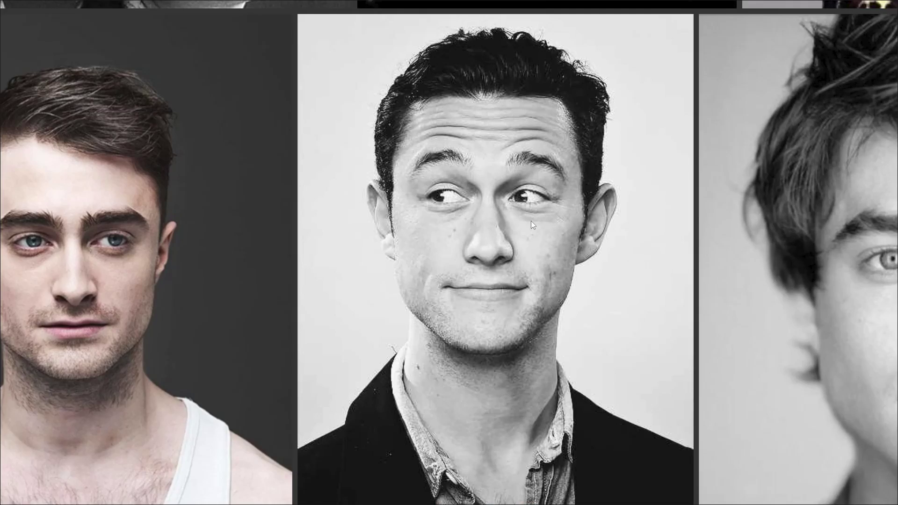
pyautogui.moveTo(611, 154); pyautogui.dragTo(609, 180, button='middle')
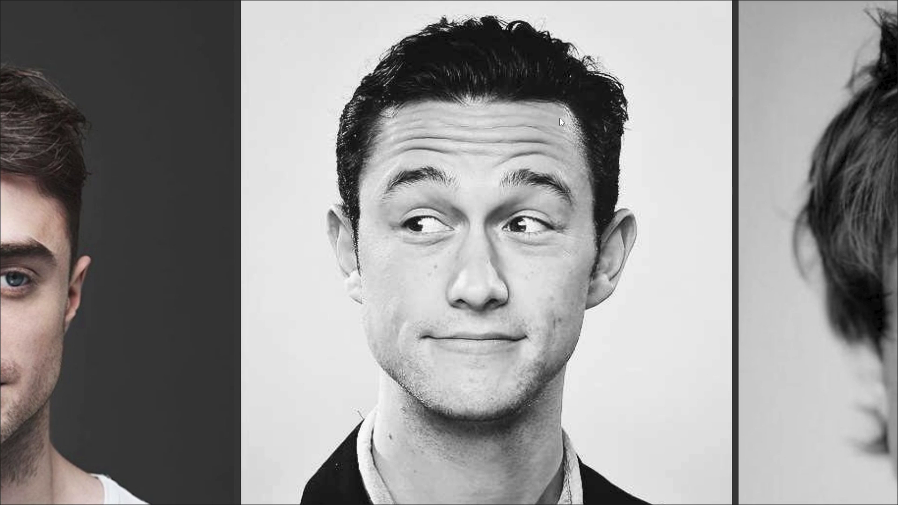
pyautogui.scroll(-6, 445, 149)
pyautogui.moveTo(363, 232); pyautogui.dragTo(577, 190, button='middle')
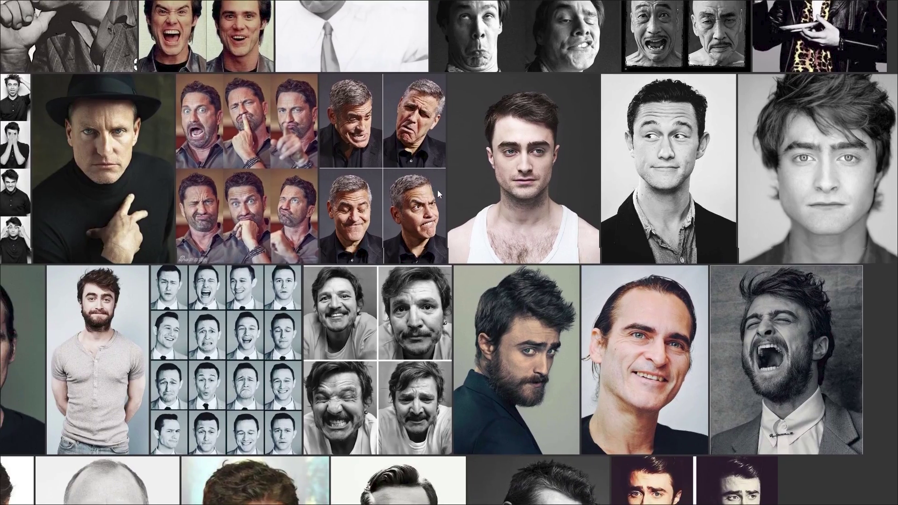
pyautogui.moveTo(322, 154); pyautogui.dragTo(570, 254, button='middle')
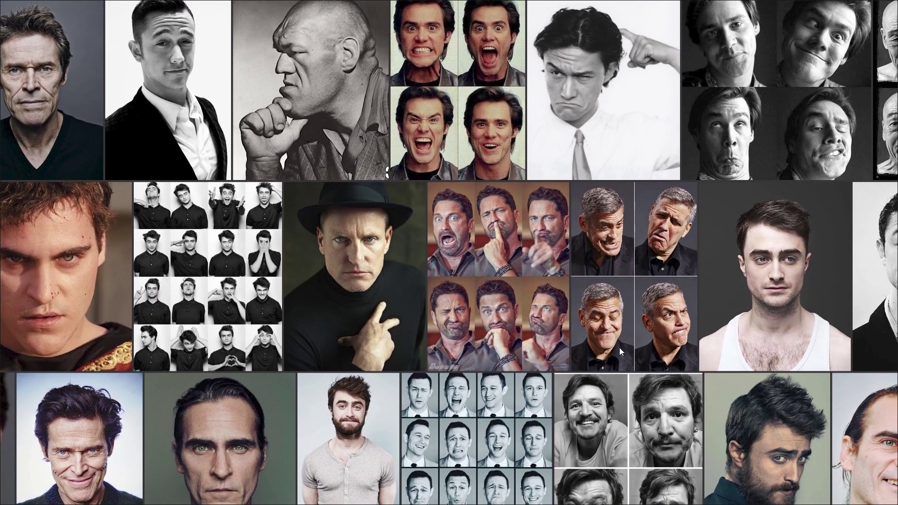
pyautogui.scroll(8, 620, 347)
pyautogui.moveTo(597, 304); pyautogui.dragTo(523, 266, button='middle')
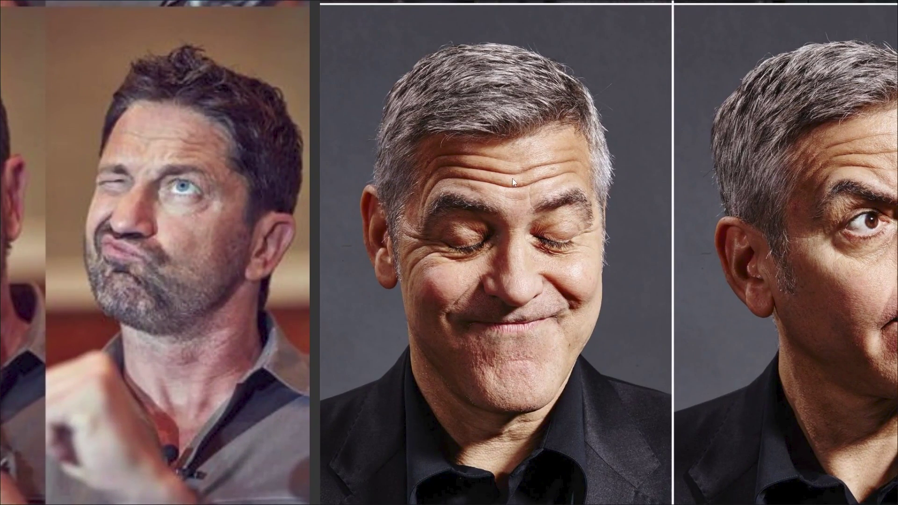